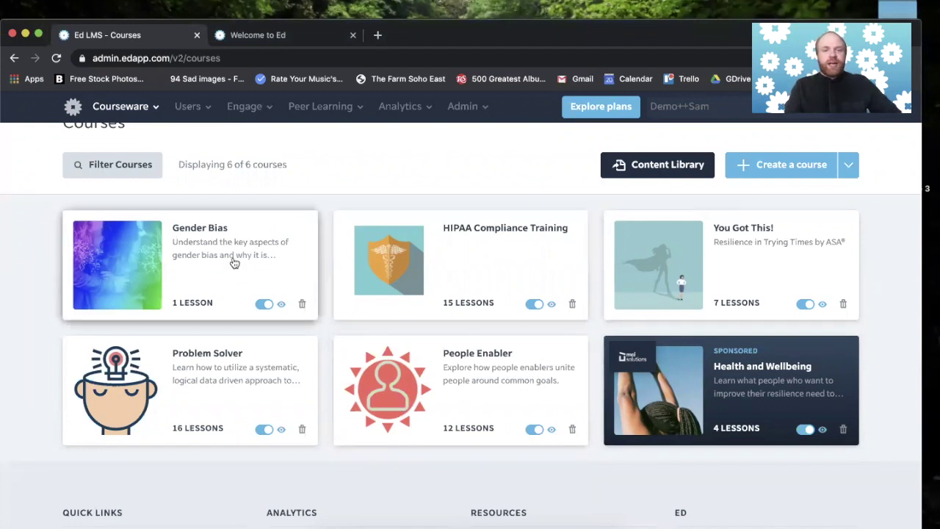
Open the Gender Bias course and bring up its list of lessons
click(199, 254)
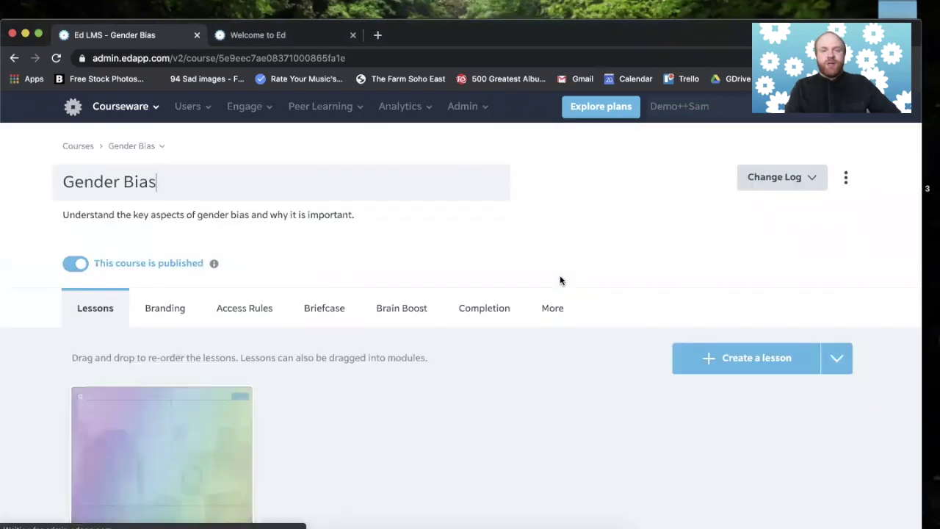
scroll(560, 280, down, 2)
scroll(559, 280, down, 2)
scroll(560, 279, up, 3)
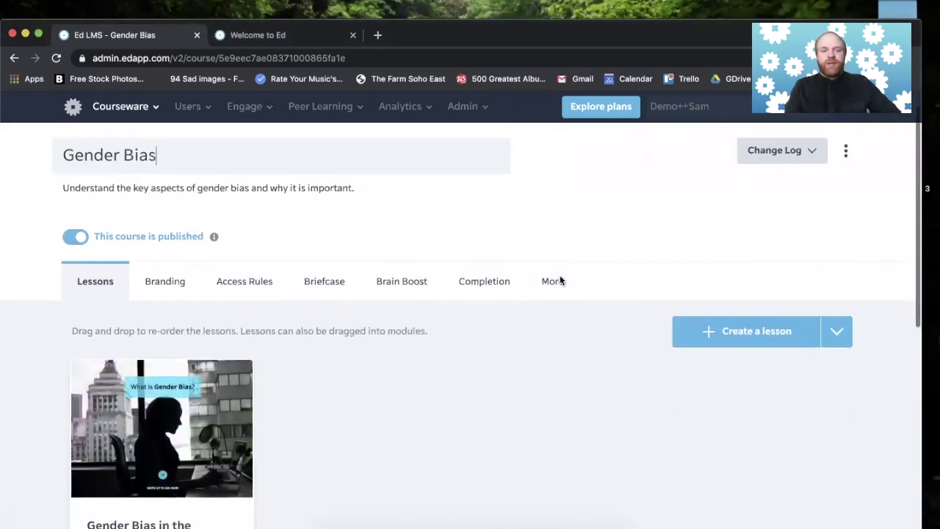
scroll(560, 279, down, 2)
scroll(559, 278, down, 3)
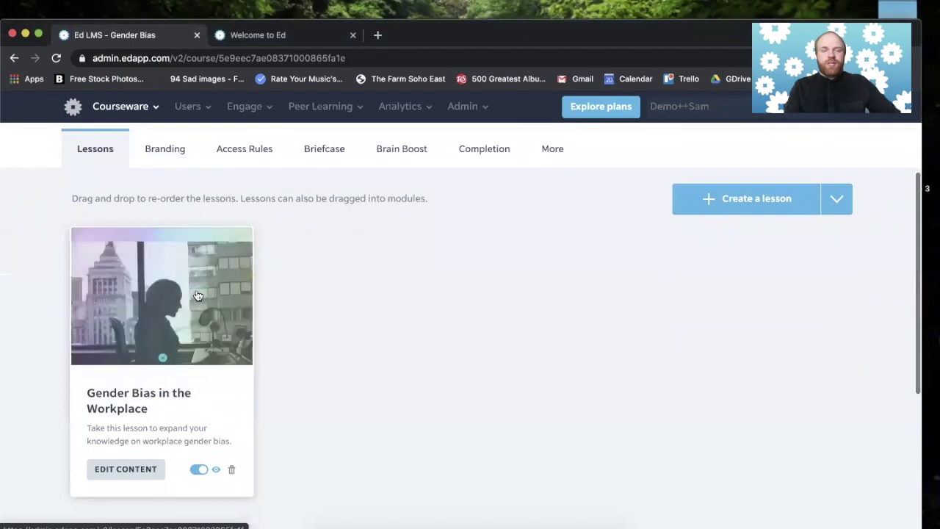
Open the Gender Bias in the Workplace lesson and start editing its content
click(201, 302)
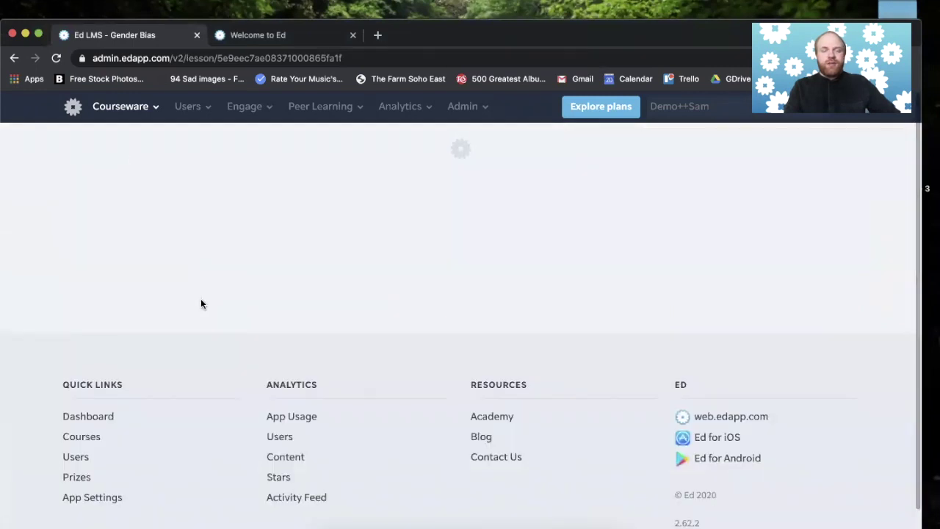
scroll(416, 331, down, 2)
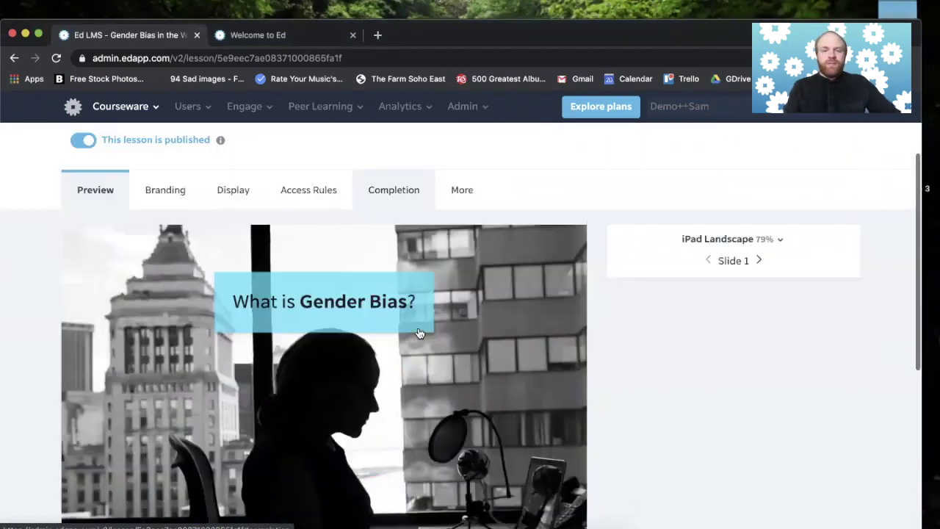
scroll(419, 333, up, 2)
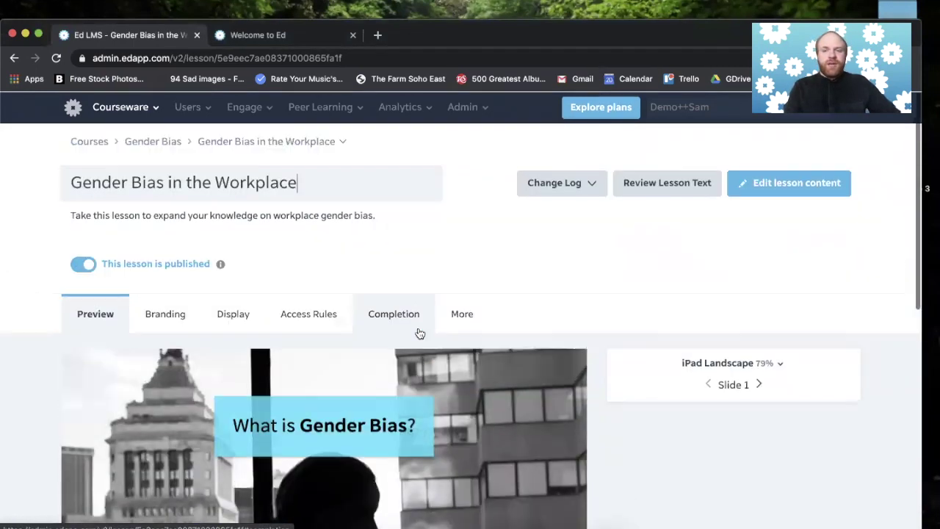
click(804, 190)
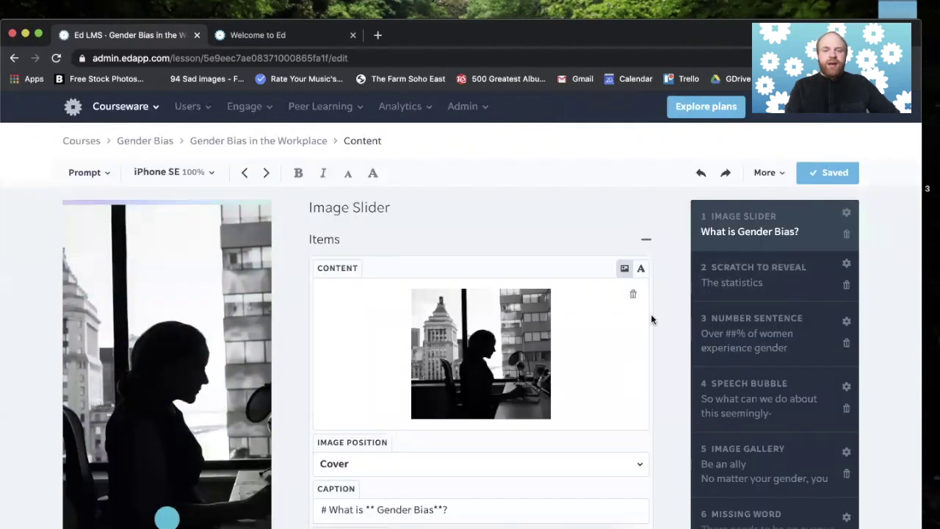
Go through the images of the first slide, the Image Slider, in the phone preview up to the last one
scroll(651, 319, down, 2)
scroll(651, 319, up, 2)
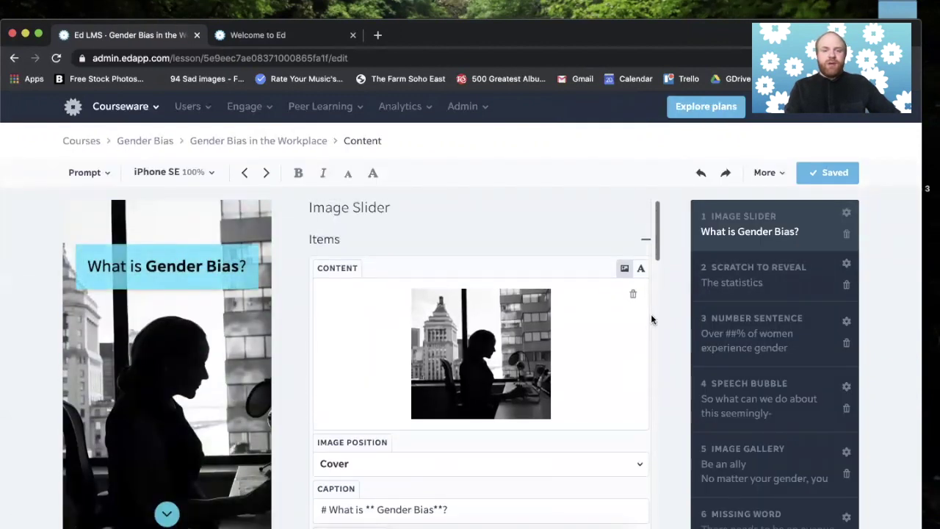
scroll(285, 239, down, 1)
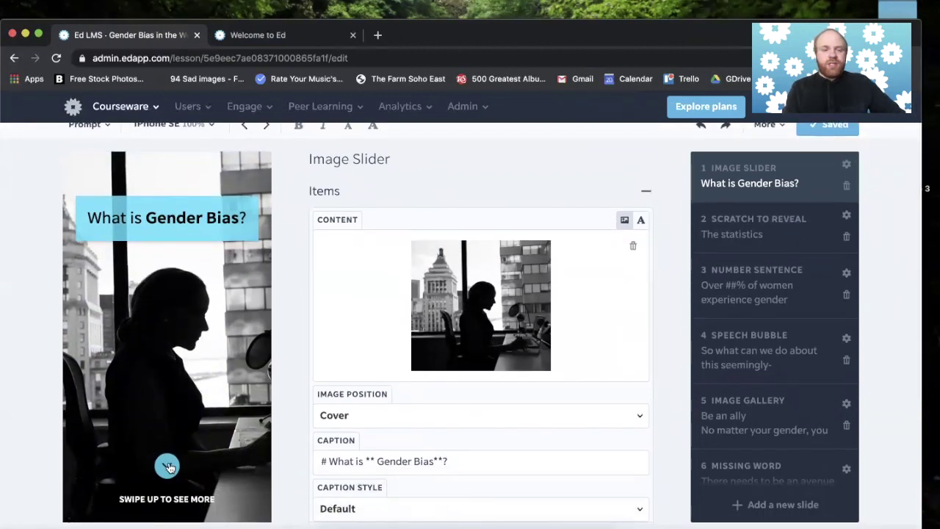
click(167, 465)
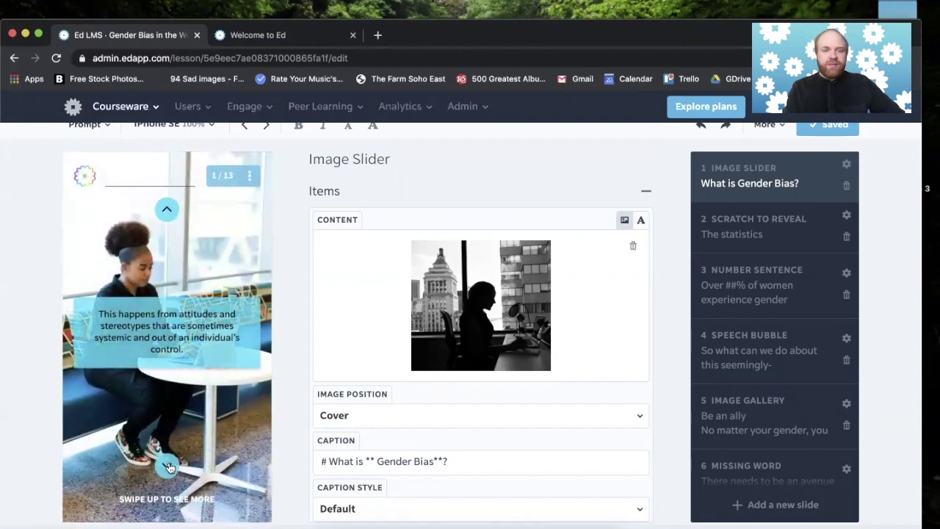
click(168, 465)
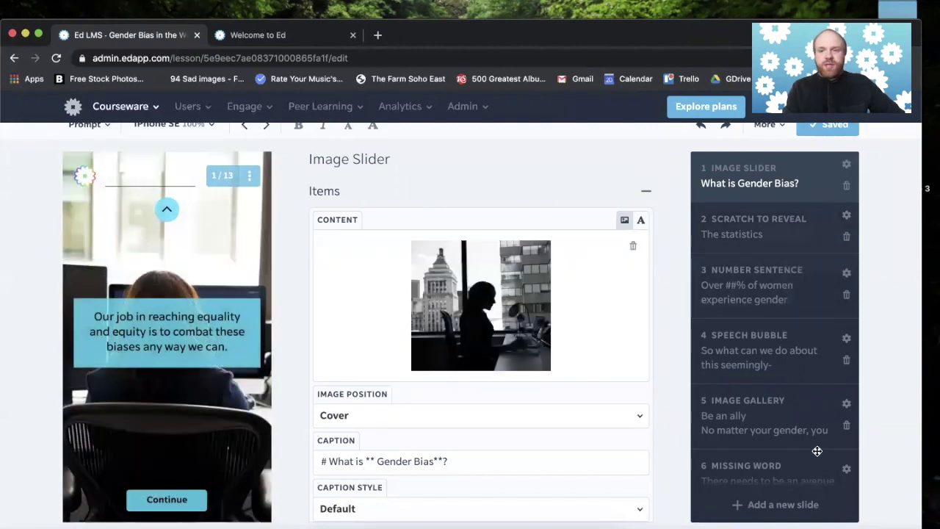
Open the Number Sentence slide and review its numbers, answer text, reinforcement messages and timer settings
click(778, 293)
click(772, 329)
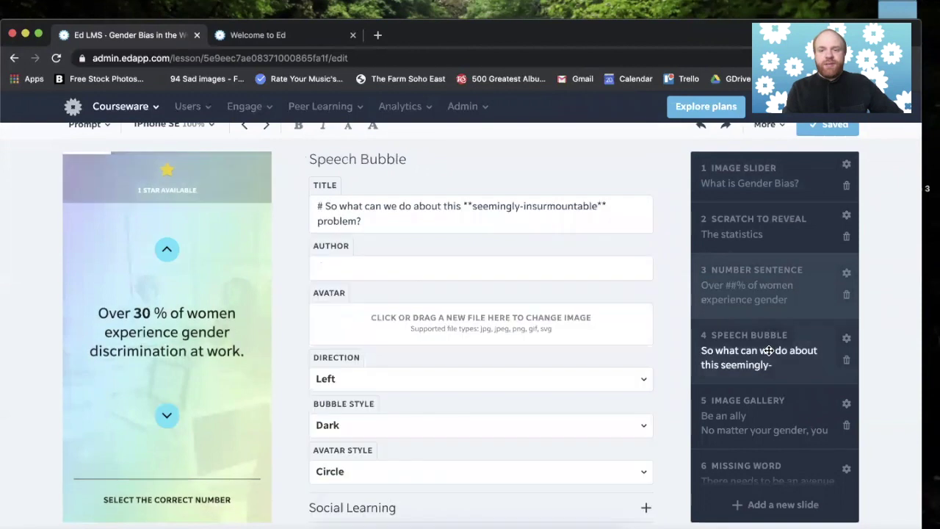
click(749, 292)
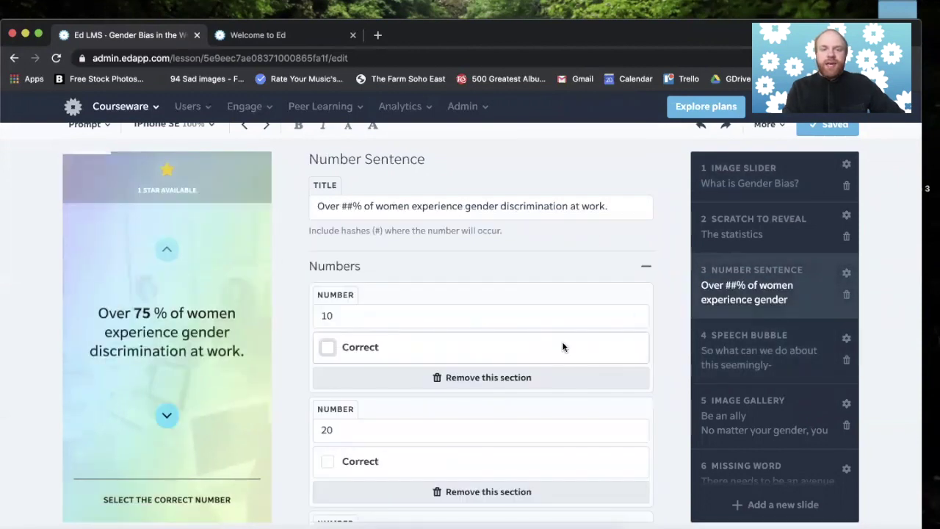
scroll(509, 324, down, 5)
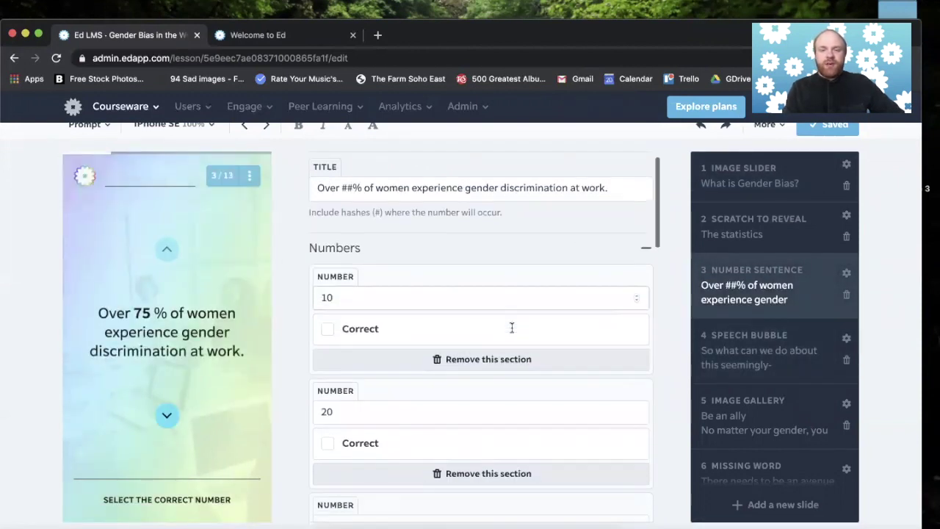
scroll(511, 325, down, 5)
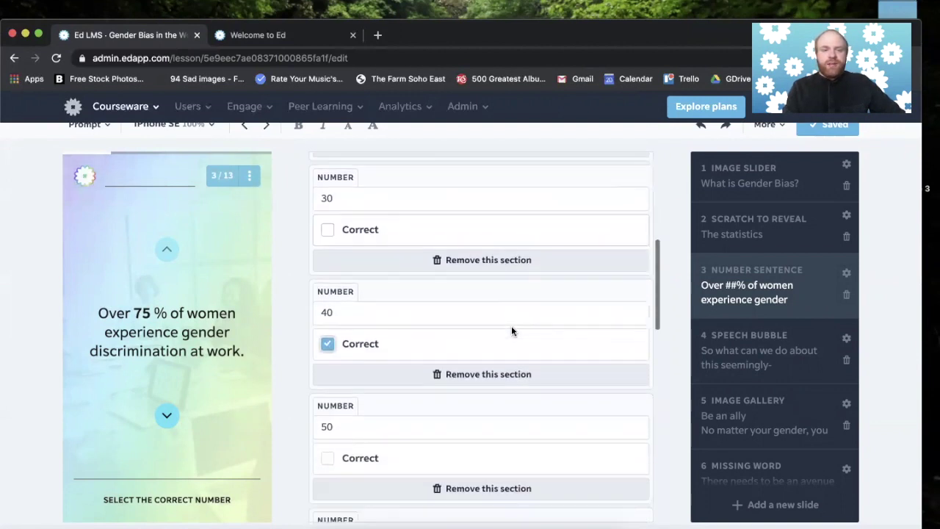
scroll(424, 323, down, 4)
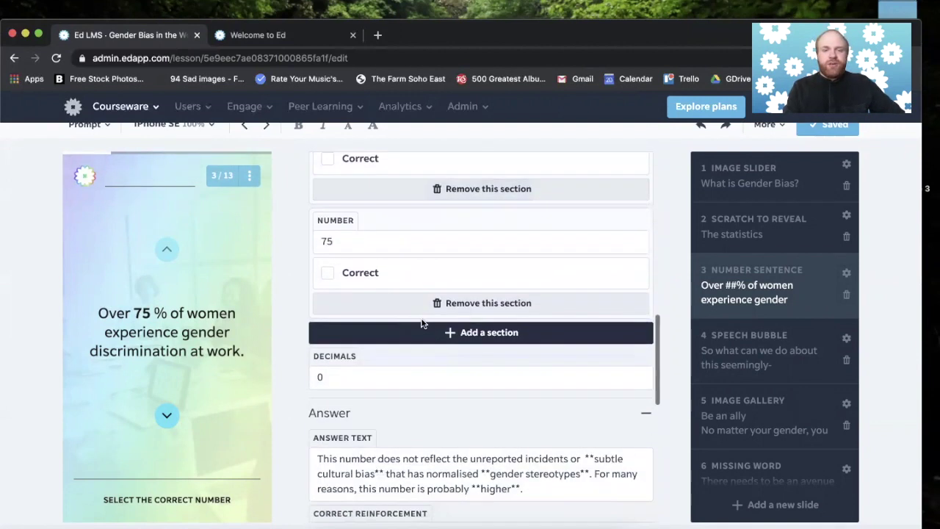
scroll(422, 330, down, 2)
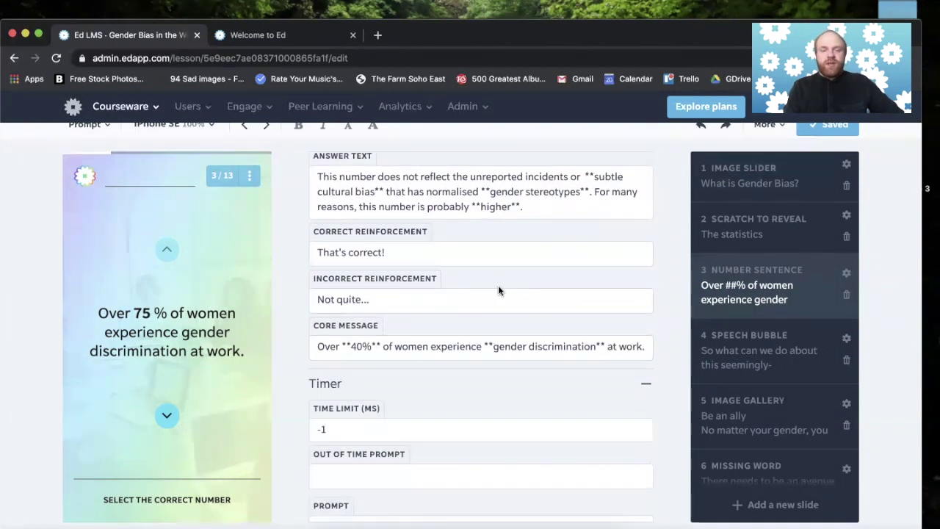
scroll(498, 290, down, 3)
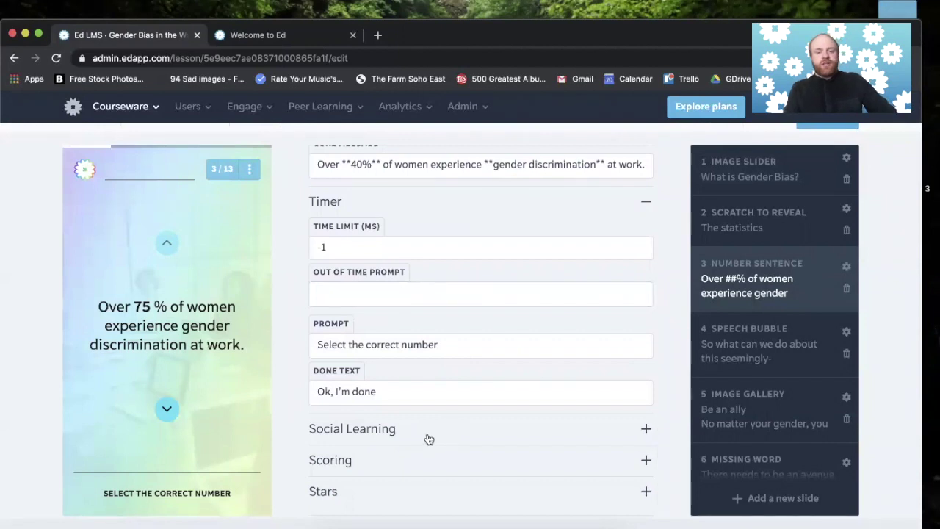
Inspect the Social Learning, Scoring and Stars settings of the Number Sentence slide
click(646, 432)
scroll(646, 433, down, 2)
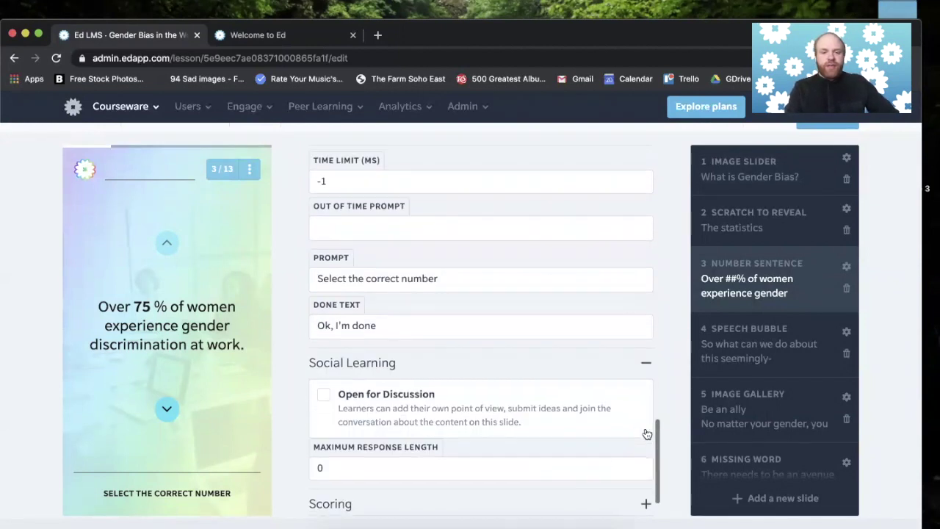
click(646, 362)
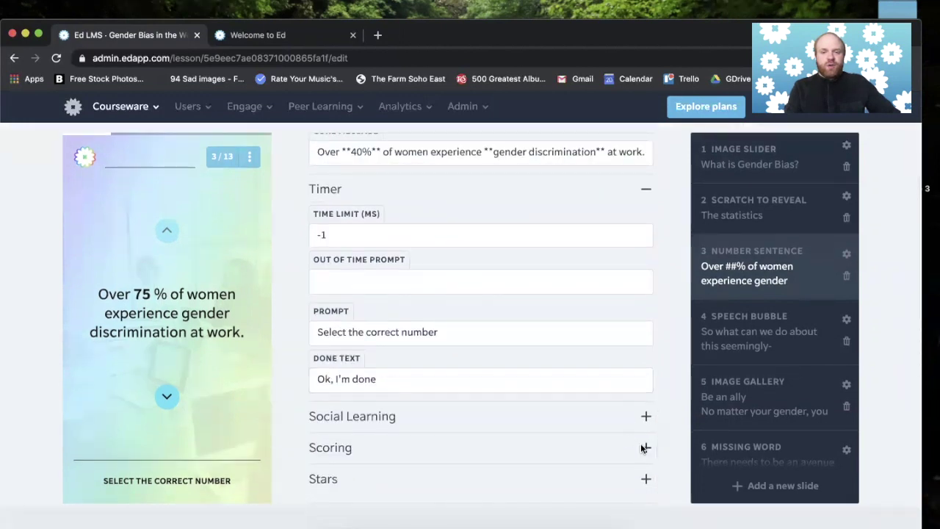
click(644, 446)
click(646, 388)
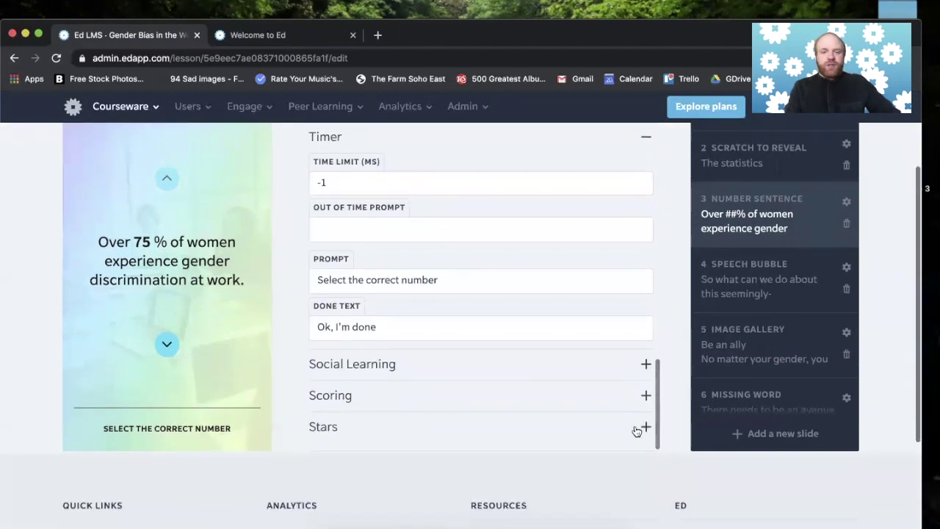
click(645, 428)
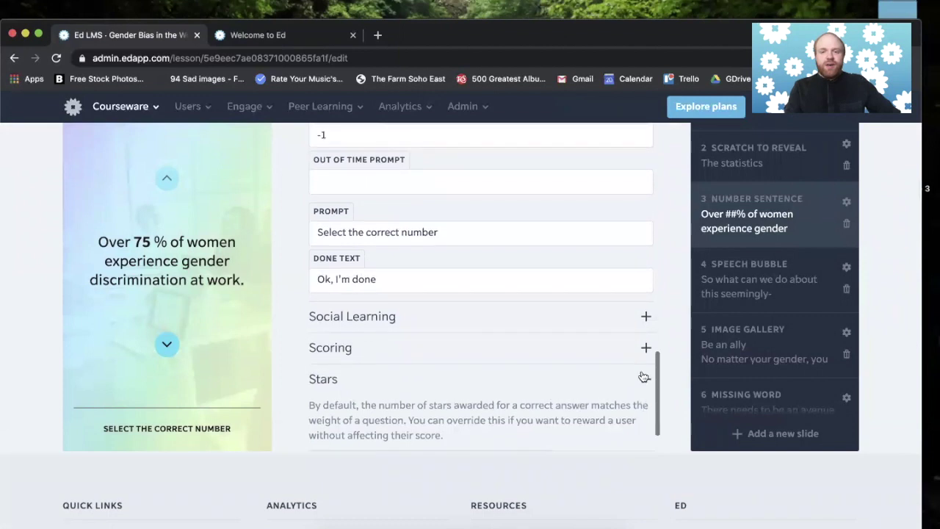
Start adding a new slide to the lesson to bring up the template choices
scroll(643, 379, up, 15)
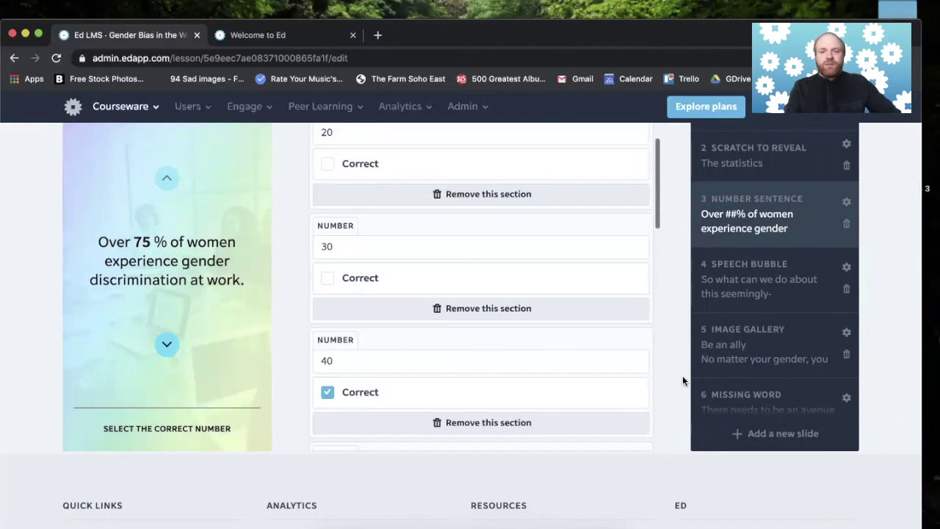
scroll(683, 376, up, 3)
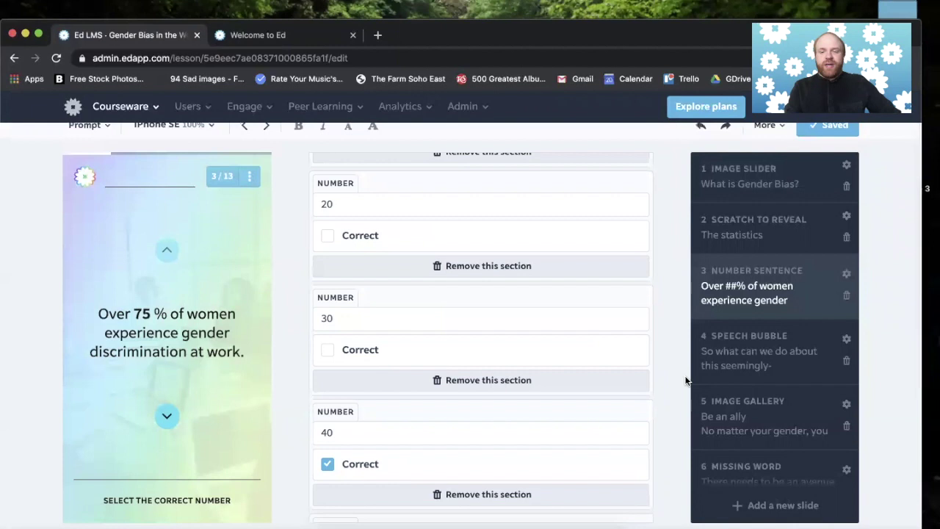
click(766, 512)
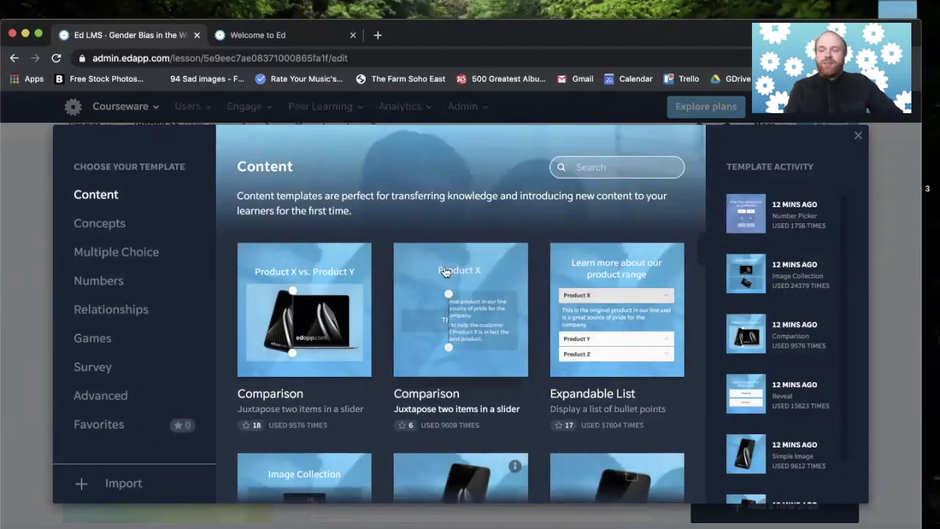
Browse the Content slide templates, examining the image, media, Parallax Motion, Peer Authoring, reveal and scrolling types
scroll(445, 272, down, 1)
scroll(445, 271, down, 2)
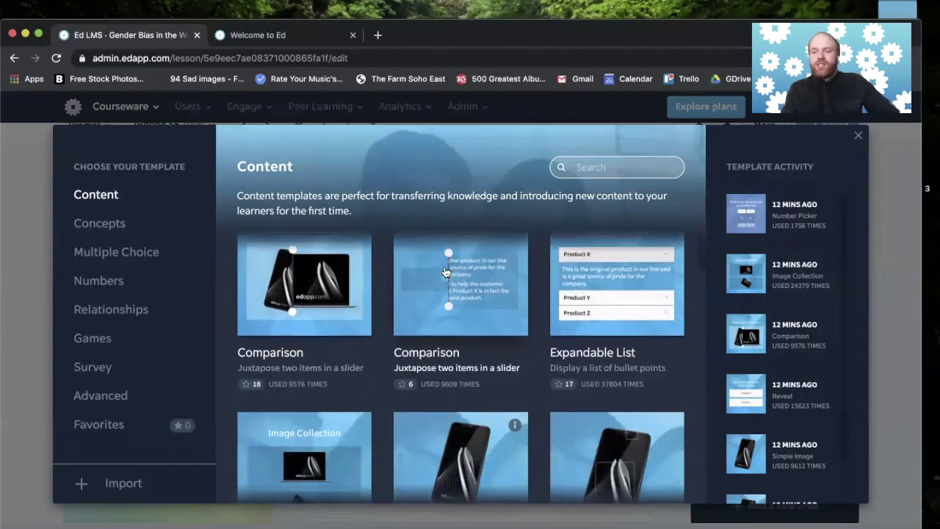
scroll(445, 272, down, 6)
scroll(444, 271, down, 6)
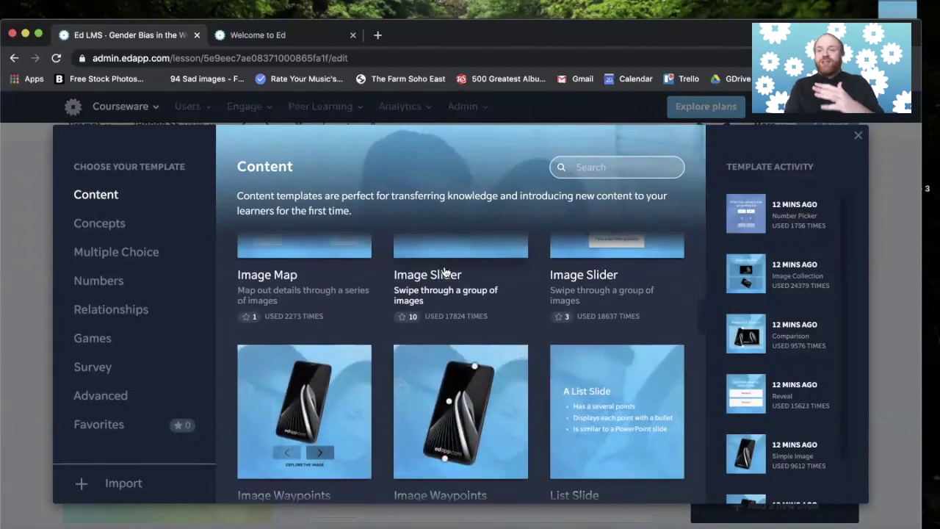
scroll(444, 272, down, 4)
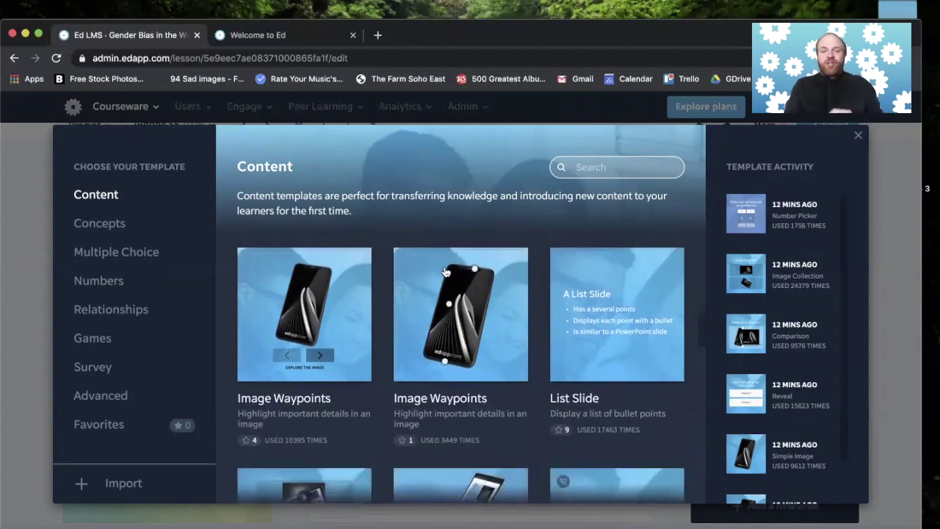
scroll(444, 272, down, 4)
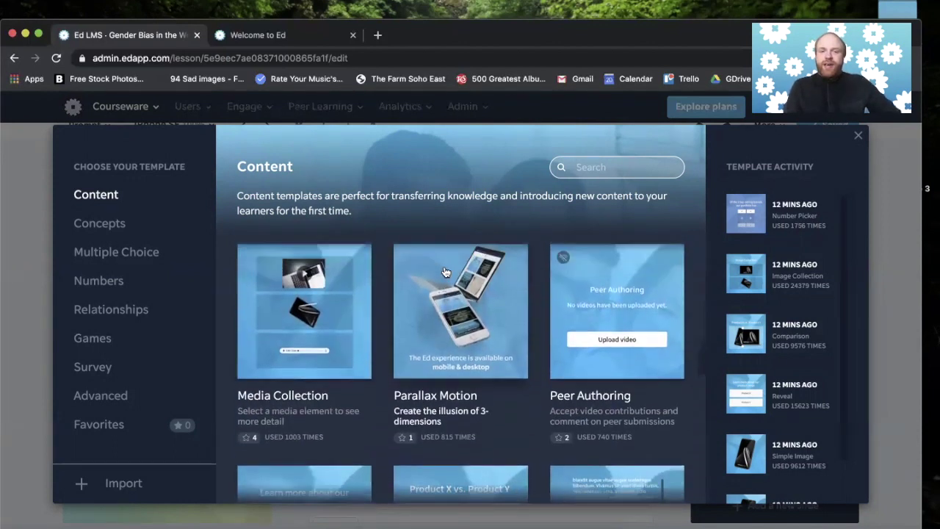
scroll(444, 272, up, 1)
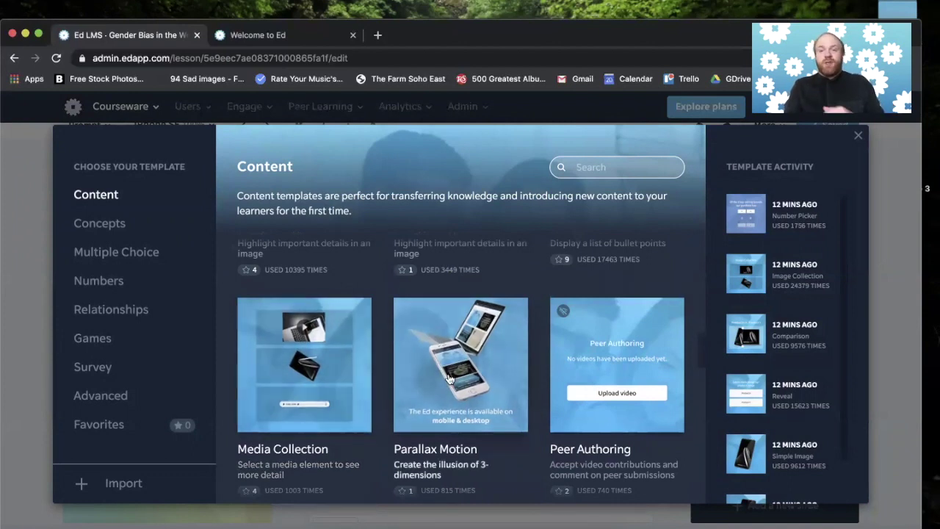
scroll(449, 378, down, 2)
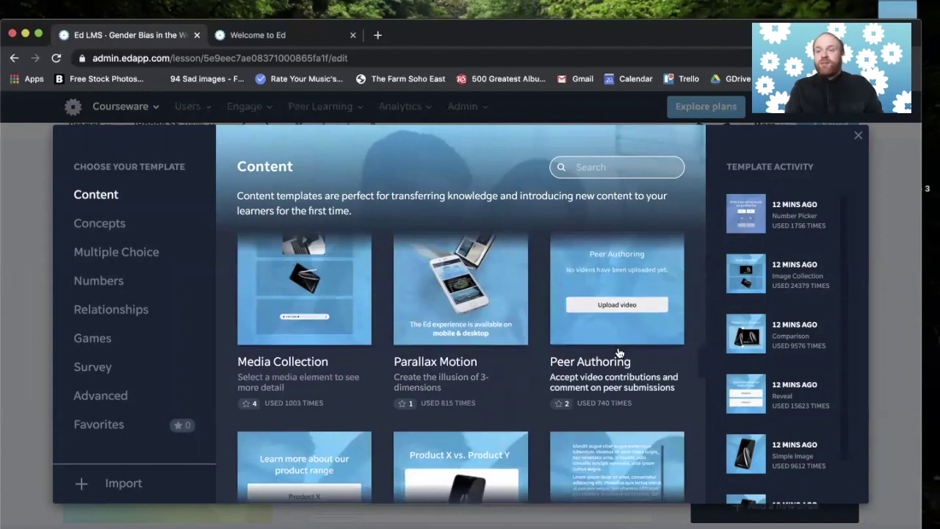
scroll(518, 351, down, 1)
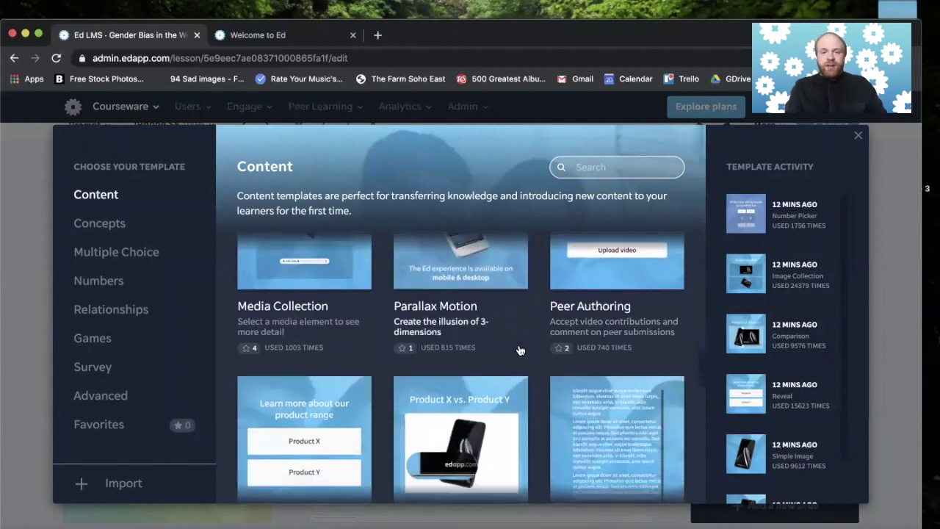
scroll(518, 350, down, 5)
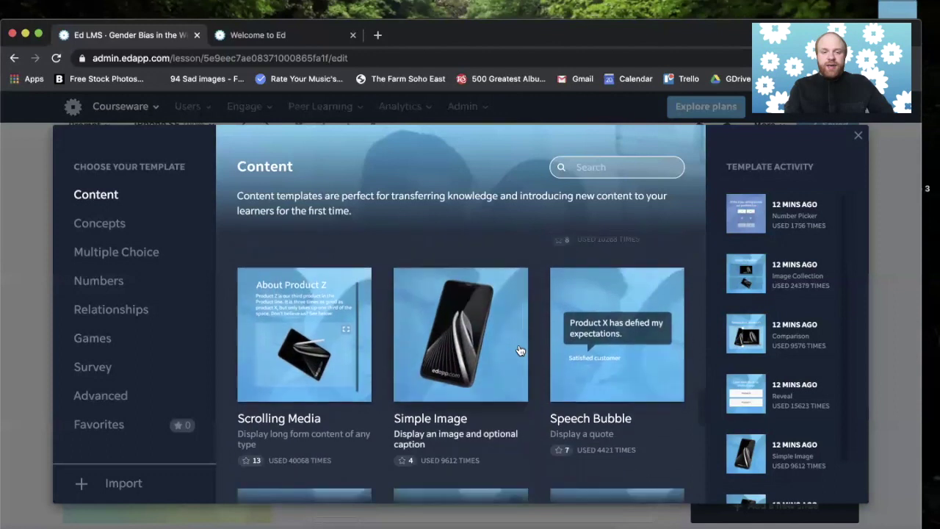
scroll(518, 350, up, 5)
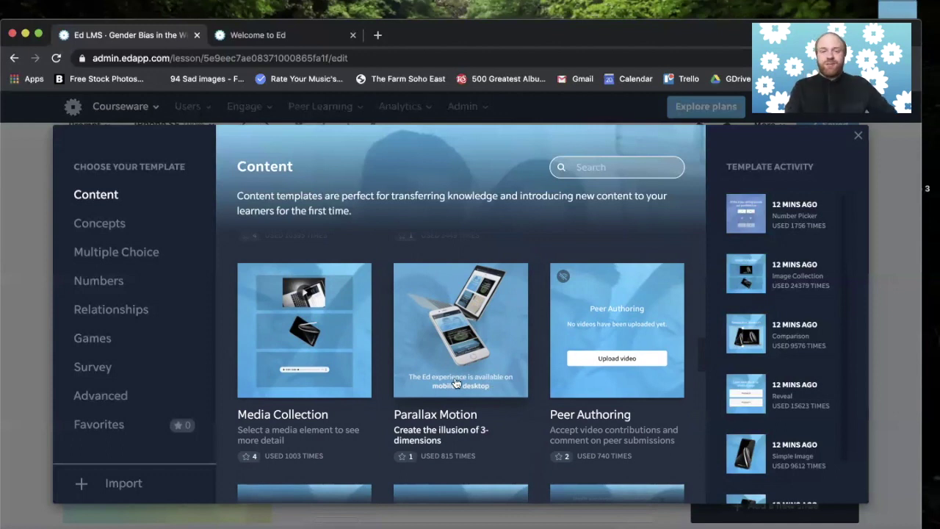
scroll(456, 381, down, 5)
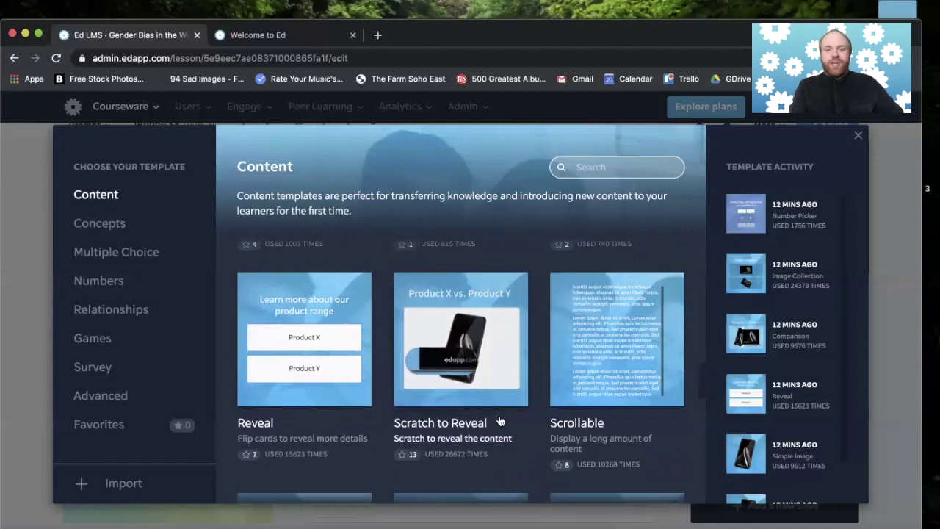
Add a Scratch to Reveal slide from the Content templates and test the scratch effect on its preview and on The statistics slide
scroll(500, 420, down, 2)
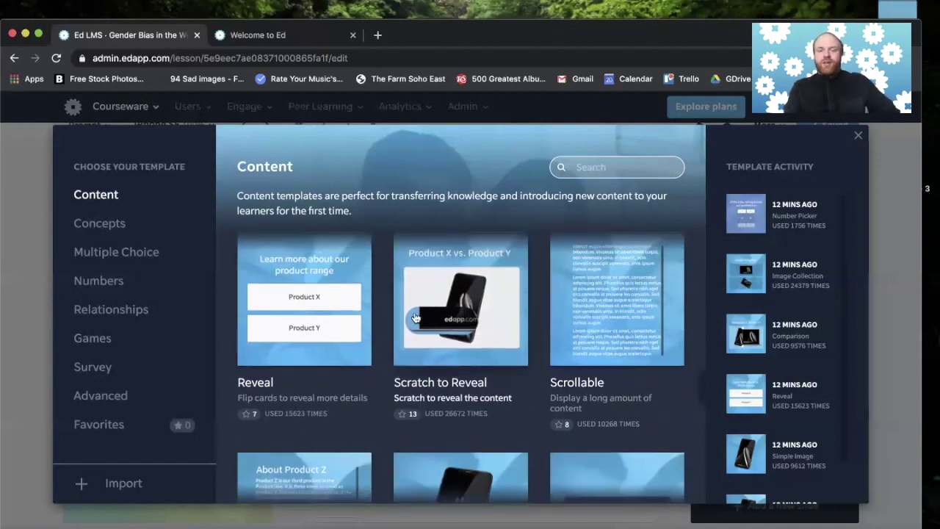
click(471, 332)
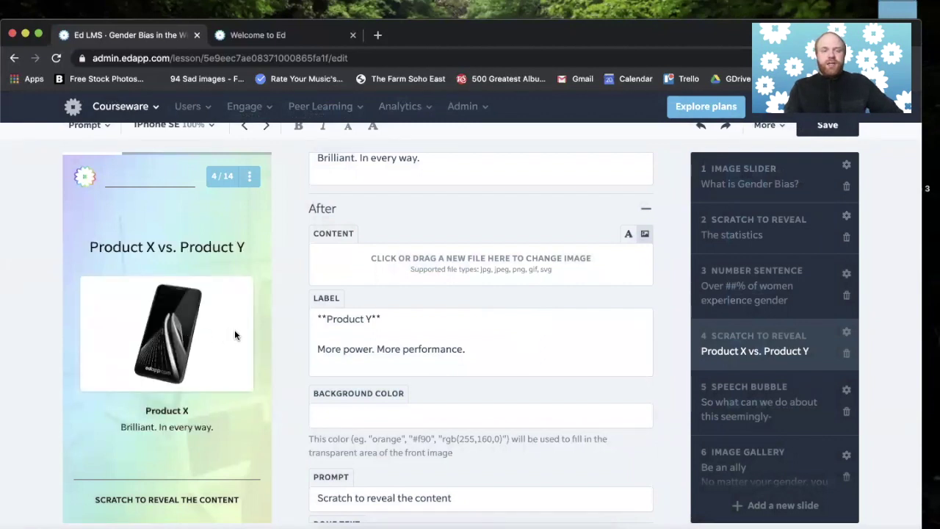
mouse_move(235, 335)
mouse_down()
mouse_move(95, 331)
mouse_move(242, 378)
mouse_move(78, 371)
mouse_up()
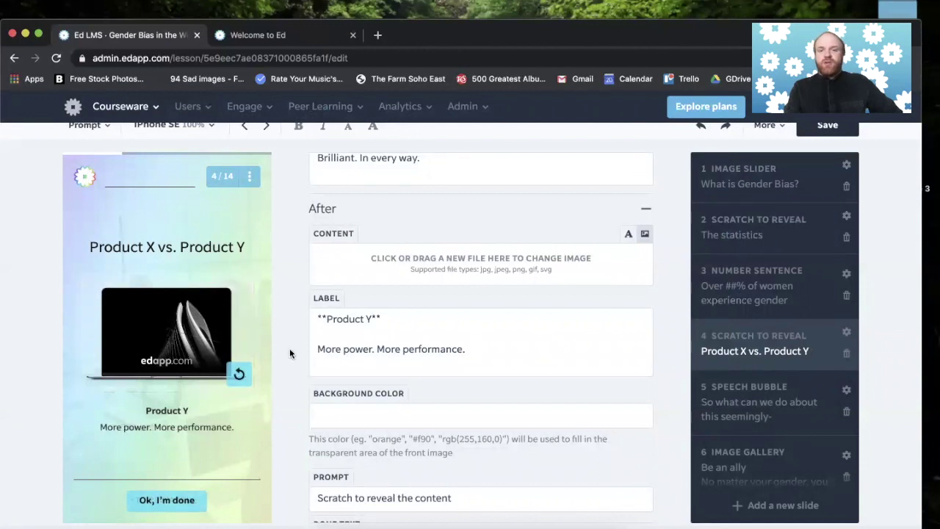
click(813, 235)
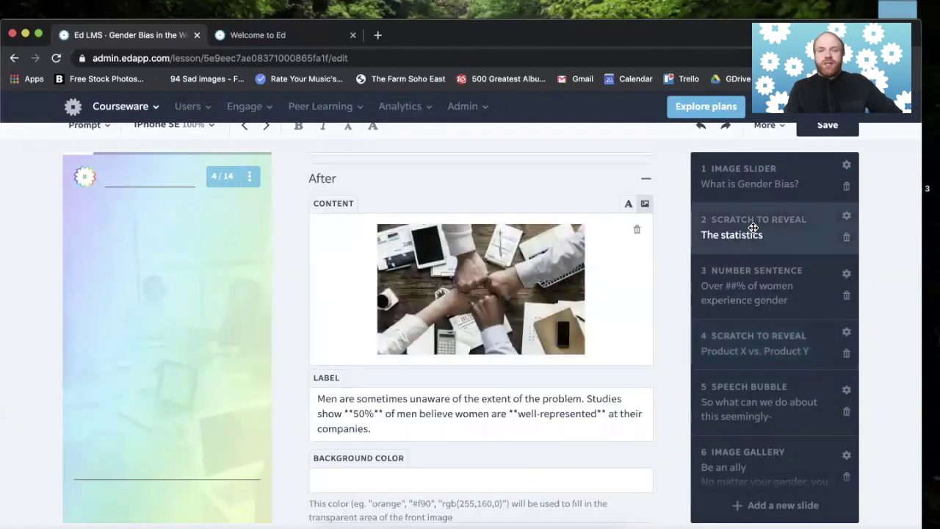
mouse_move(129, 308)
mouse_down()
mouse_move(235, 338)
mouse_move(103, 345)
mouse_move(235, 378)
mouse_move(182, 382)
mouse_up()
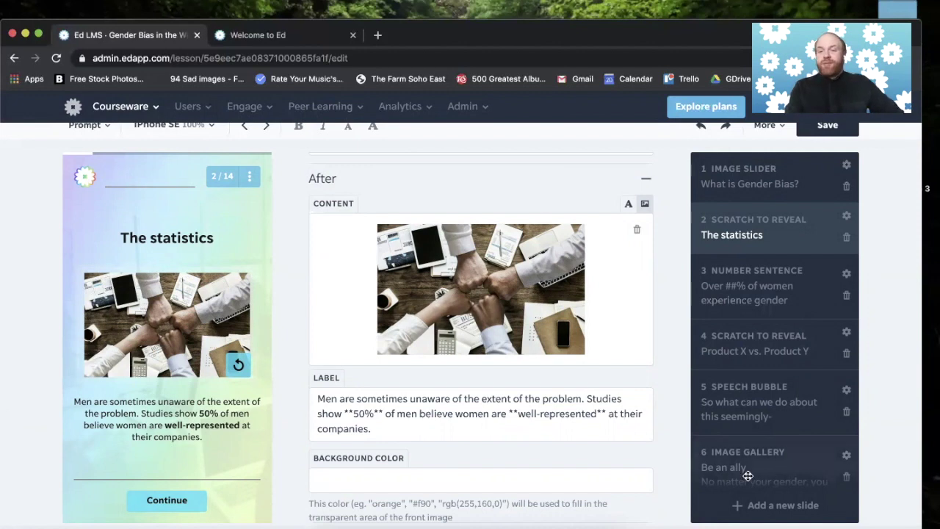
Add a Strike-out slide from the Concepts templates and cross out words of the sentence in its preview
click(783, 505)
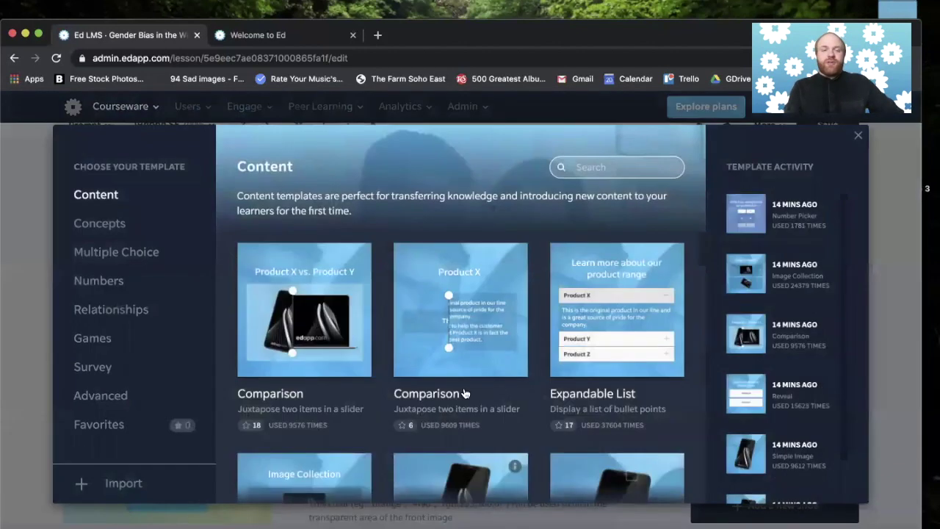
scroll(438, 333, down, 1)
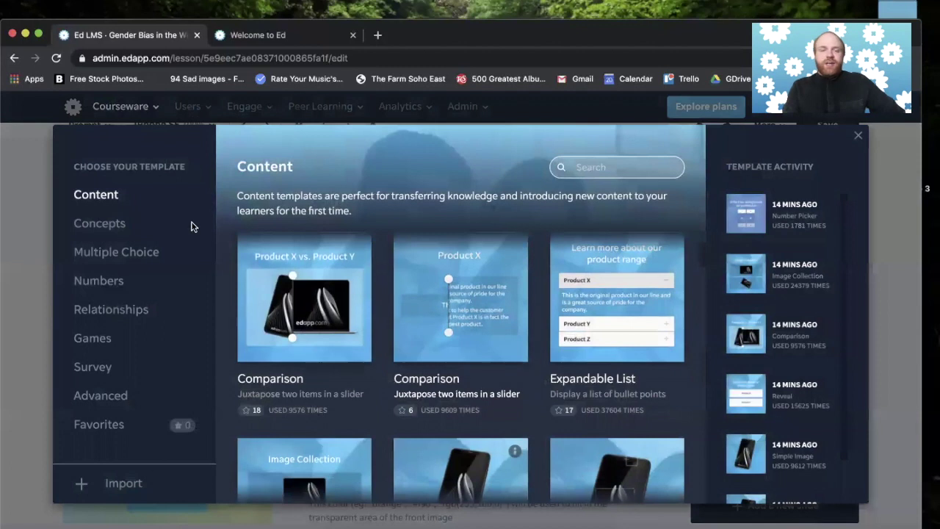
click(122, 230)
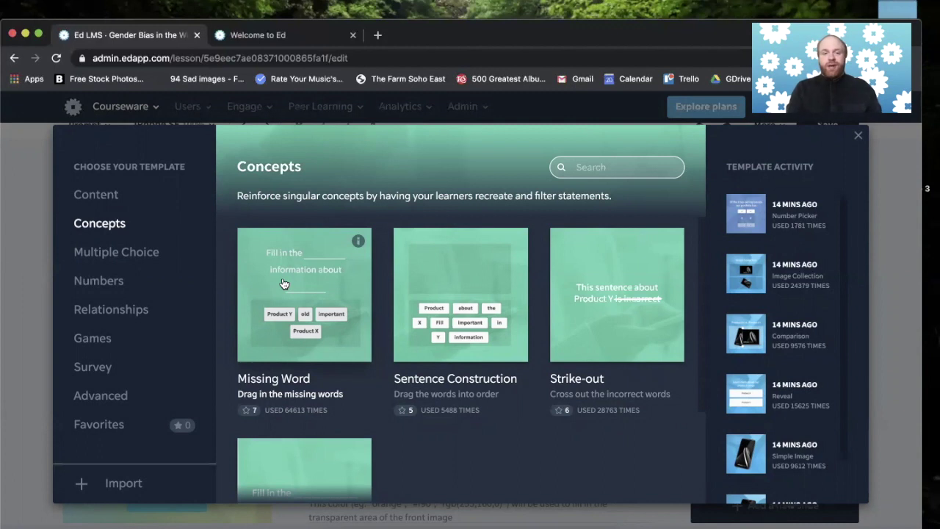
scroll(321, 317, down, 1)
scroll(320, 317, up, 1)
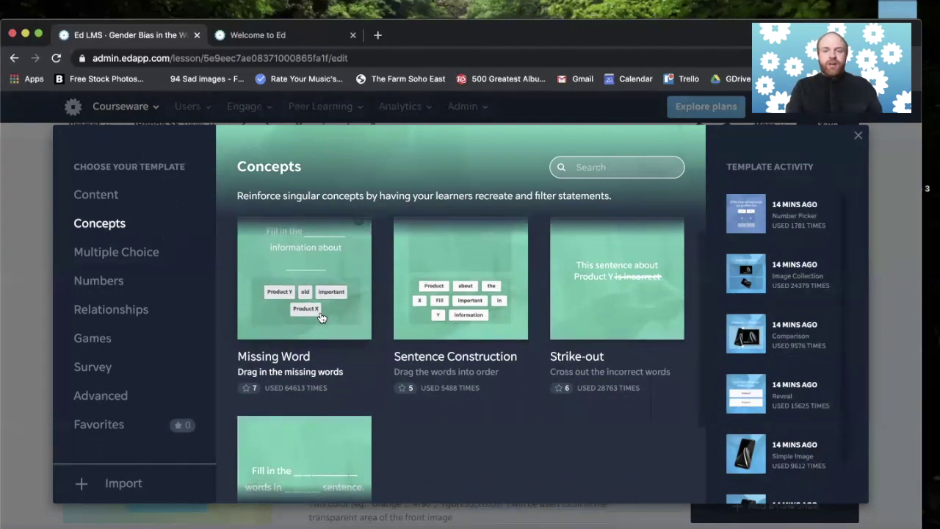
click(632, 301)
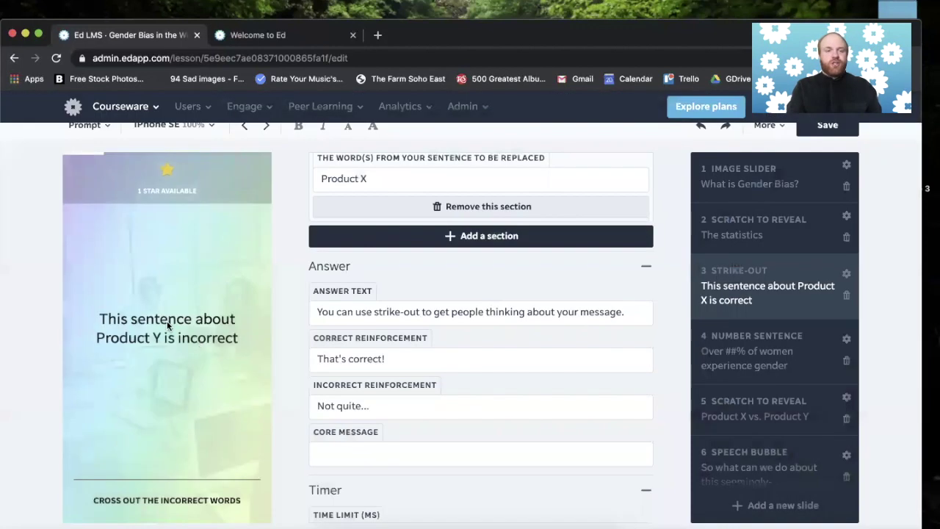
mouse_move(147, 339)
mouse_down()
mouse_move(189, 293)
mouse_move(187, 380)
mouse_move(186, 235)
mouse_move(197, 360)
mouse_up()
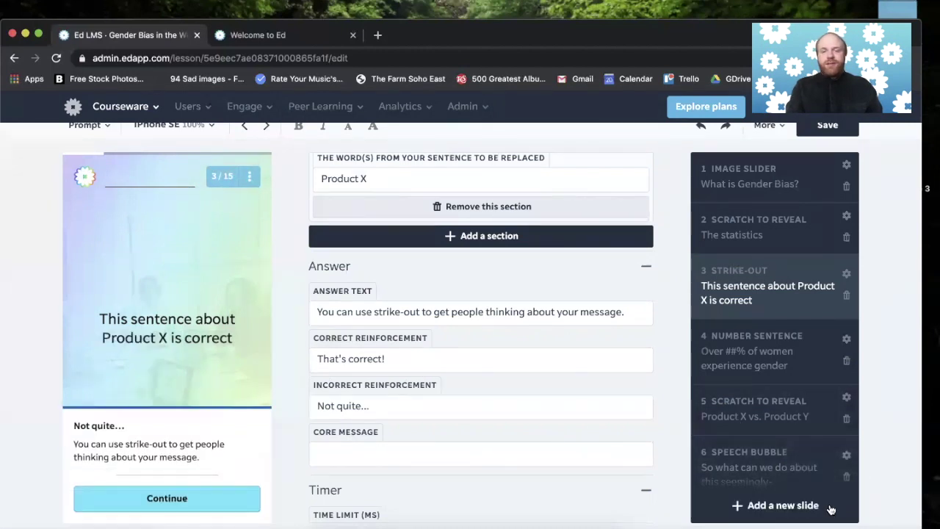
Start another new slide and browse the Multiple Choice templates, examining the Carousel, Categorise, Chat, Circle the Answer and Matrix types
click(783, 505)
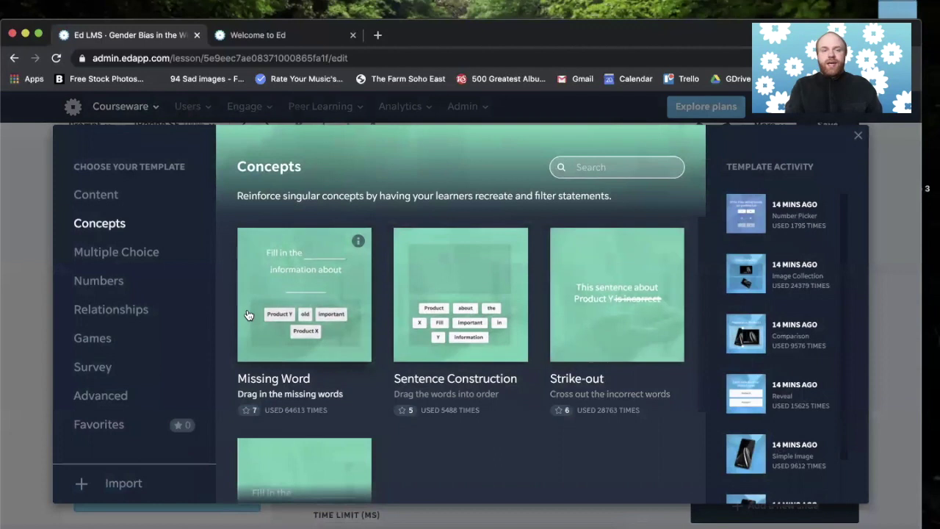
click(121, 253)
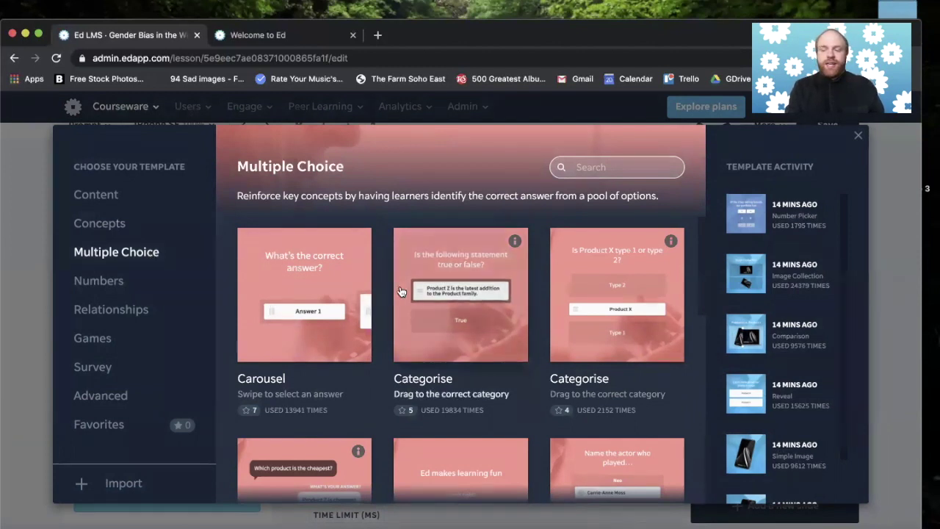
scroll(499, 323, down, 2)
scroll(500, 325, down, 3)
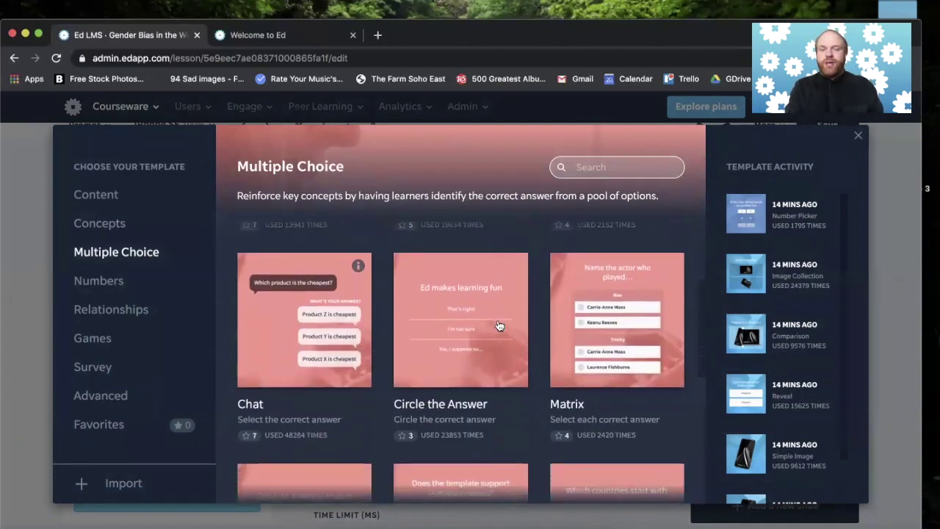
scroll(498, 325, down, 6)
scroll(498, 326, up, 5)
scroll(497, 326, up, 4)
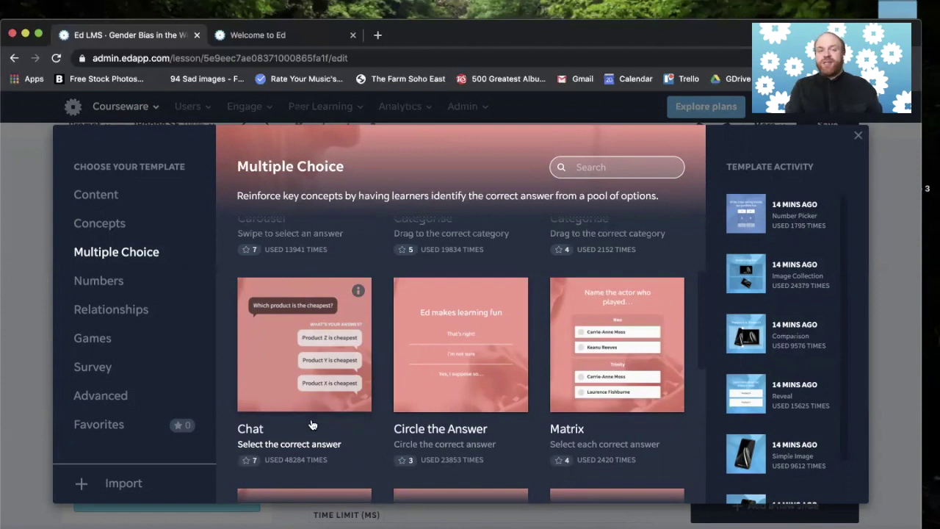
Browse the Numbers templates, examining the dial, number picker, sentence, pie chart, ratio and slider types, and close the template chooser
click(125, 290)
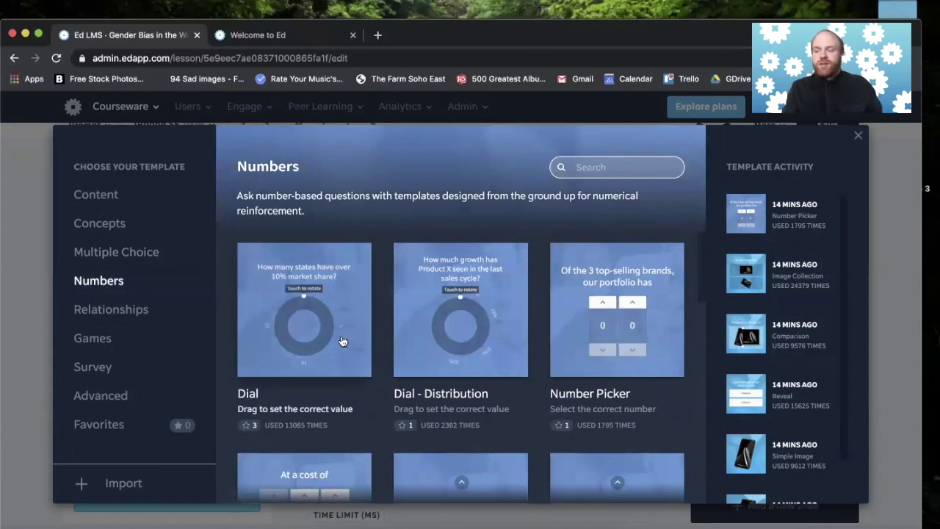
scroll(467, 343, down, 2)
scroll(467, 344, down, 3)
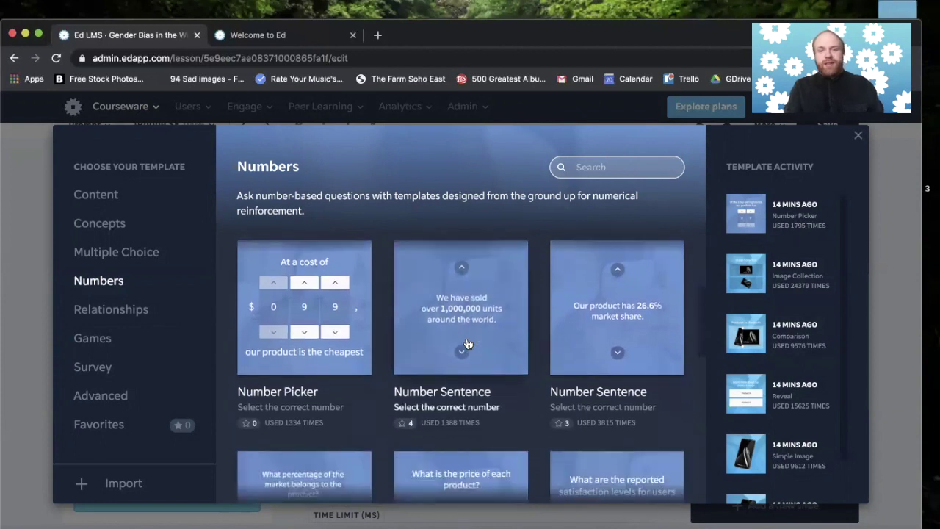
scroll(467, 344, up, 1)
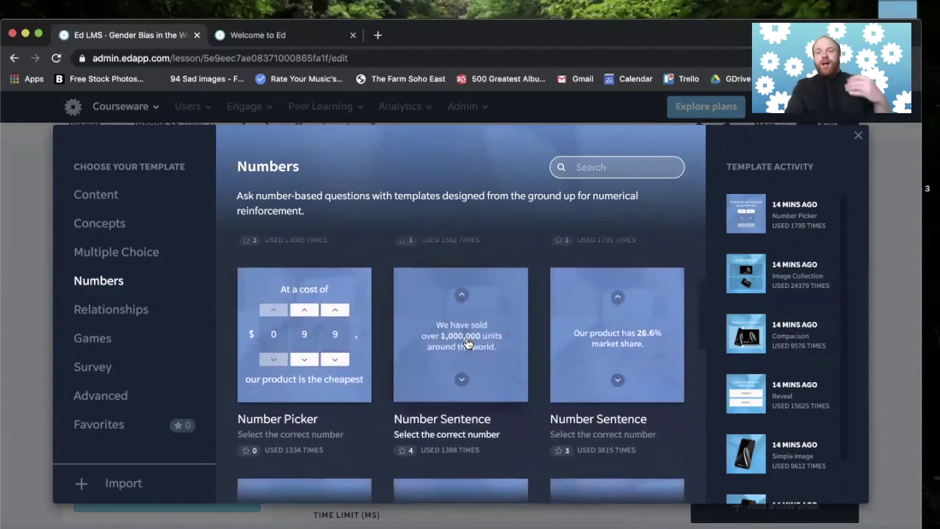
scroll(473, 375, down, 4)
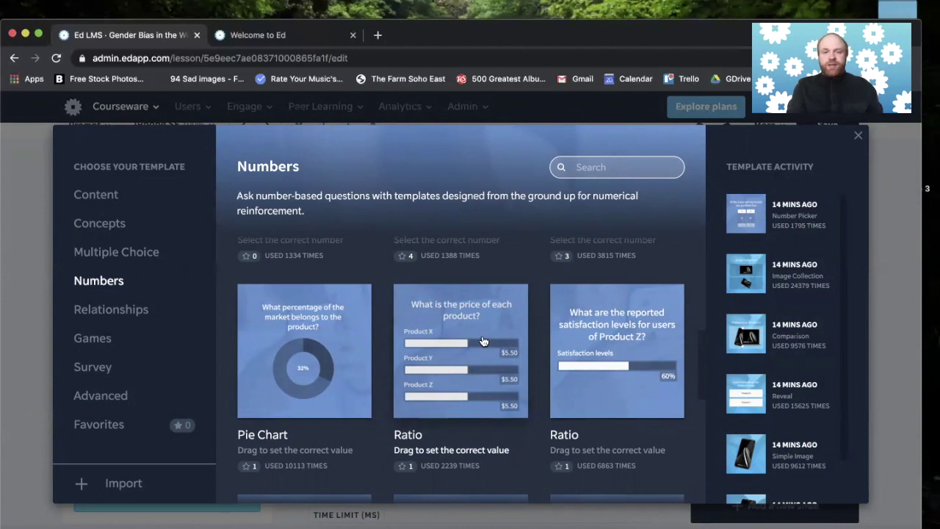
scroll(380, 352, down, 3)
scroll(378, 351, down, 1)
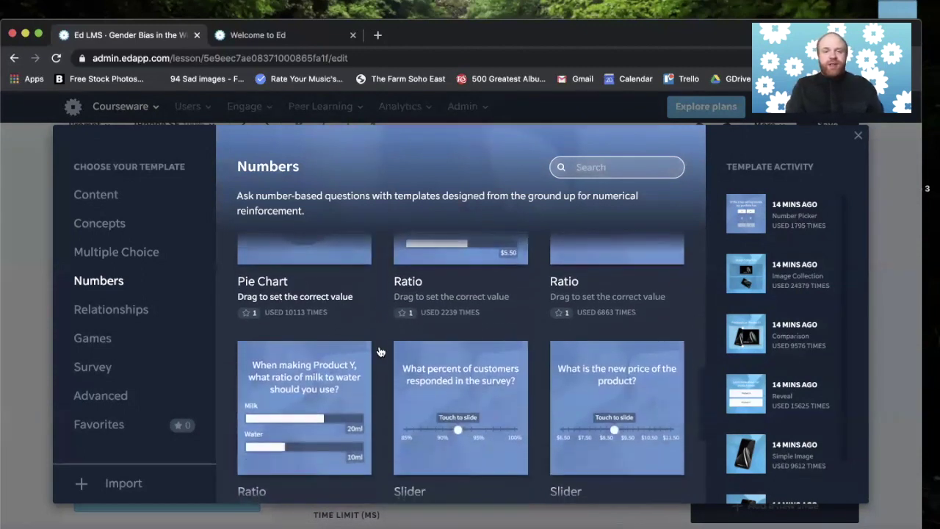
scroll(378, 351, up, 3)
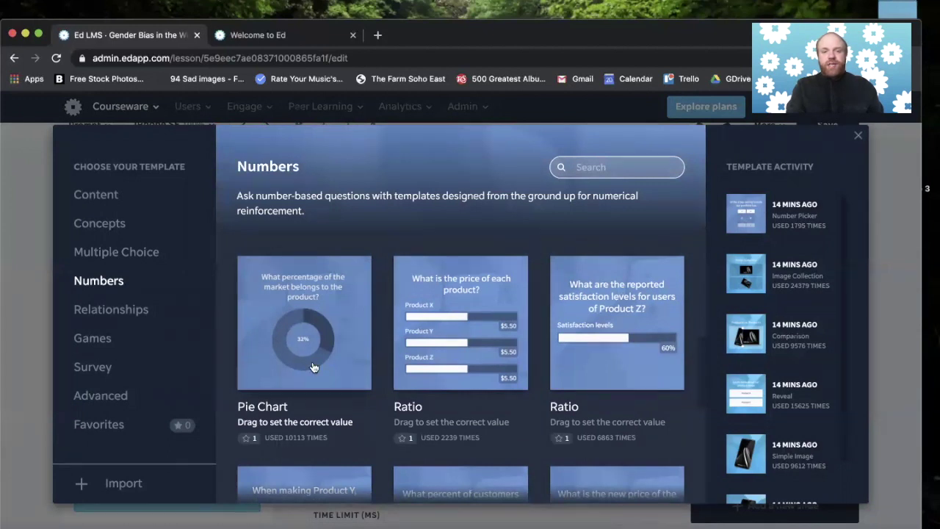
scroll(510, 389, down, 10)
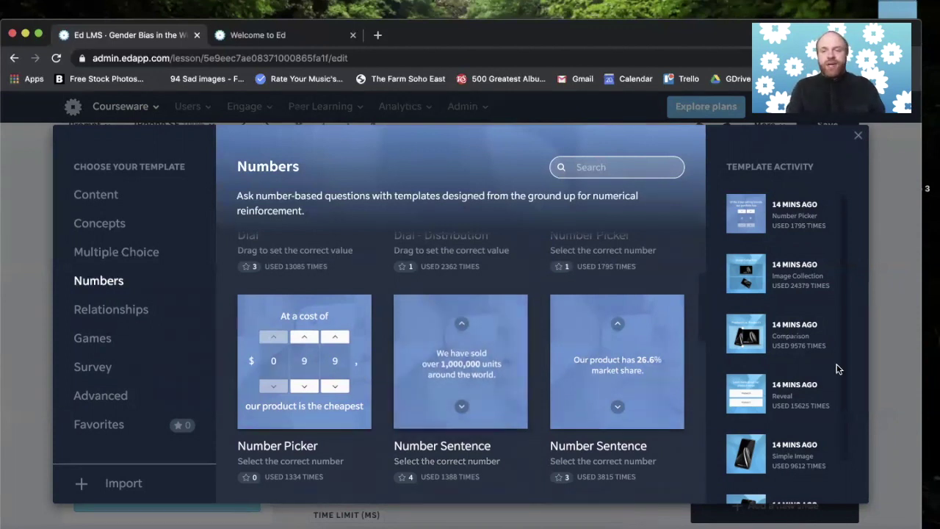
scroll(633, 322, up, 2)
click(857, 138)
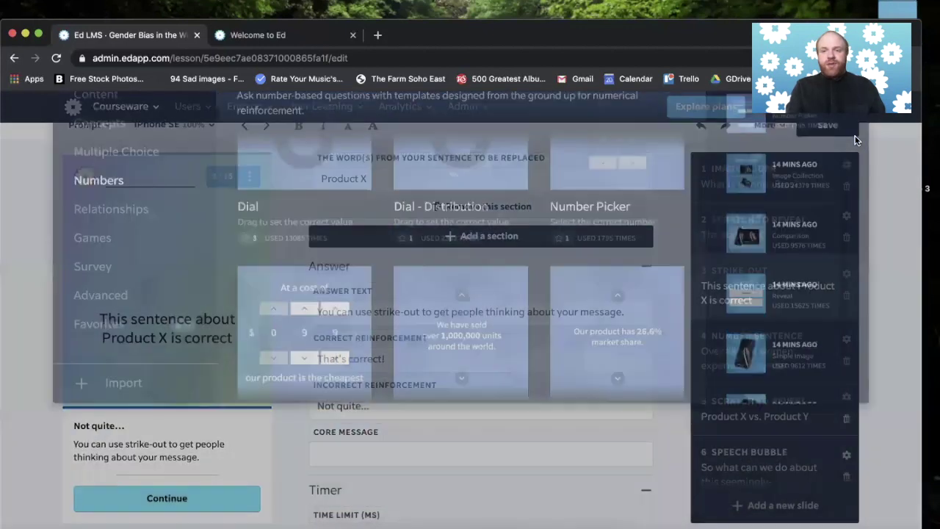
Open the Number Sentence slide about women experiencing gender discrimination and try its number selection in the preview
scroll(763, 295, down, 1)
click(764, 296)
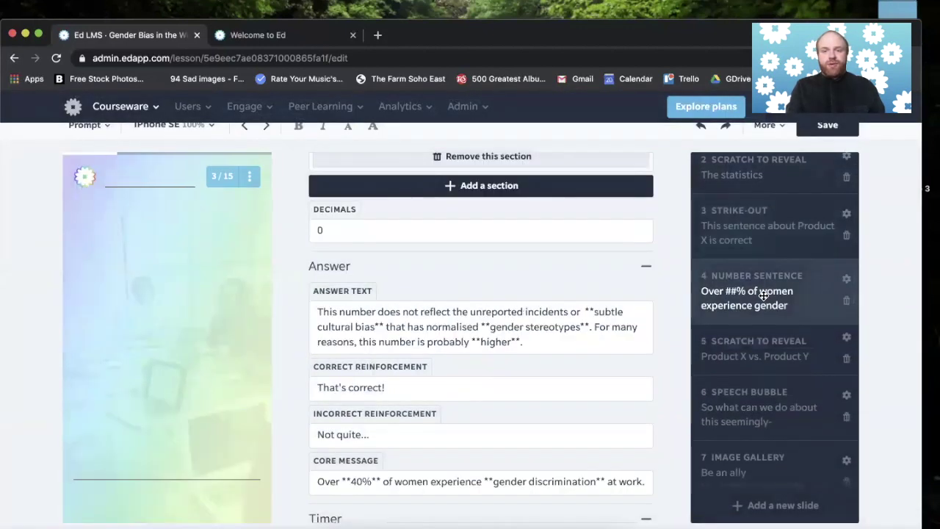
click(168, 253)
drag(168, 253, 168, 253)
click(169, 271)
drag(166, 418, 166, 418)
Add a Connect slide from the Relationships templates and link Product X to the last product, Z to the first and Y to the second in preview
click(763, 507)
click(111, 309)
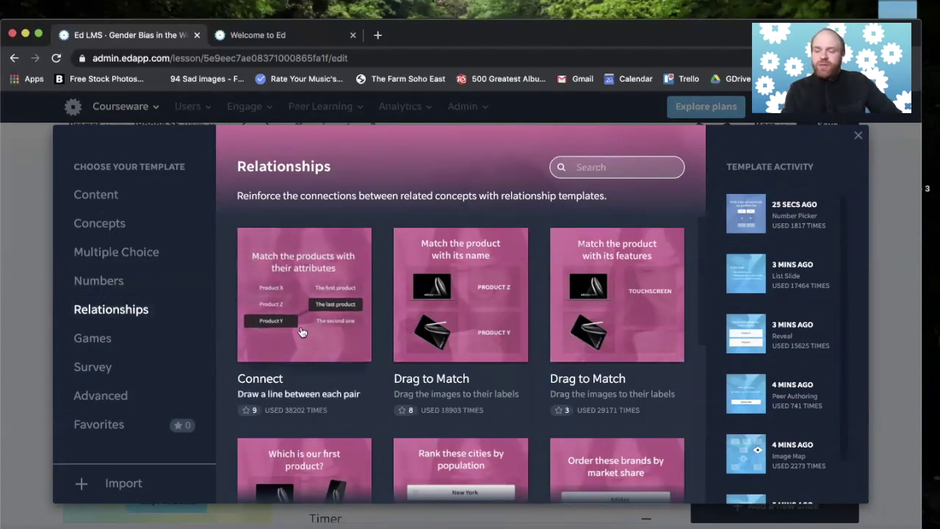
scroll(394, 296, down, 1)
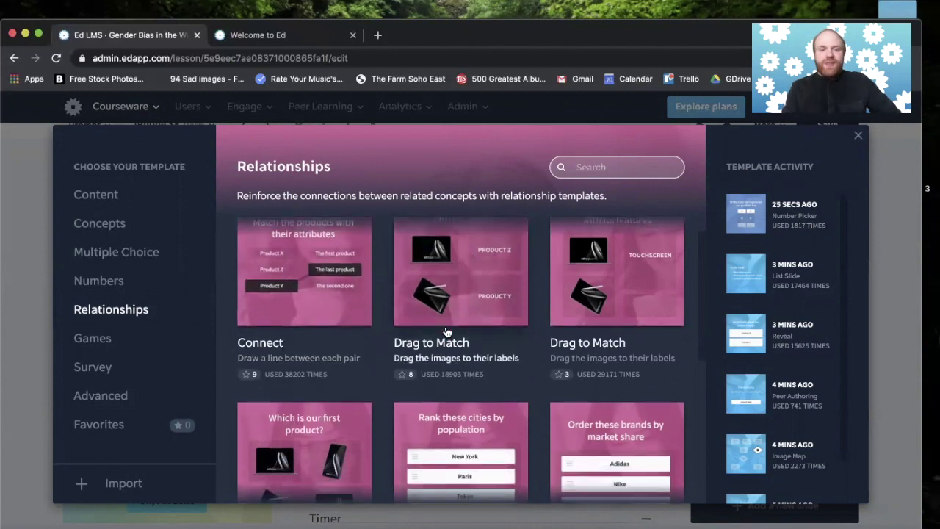
scroll(301, 304, up, 1)
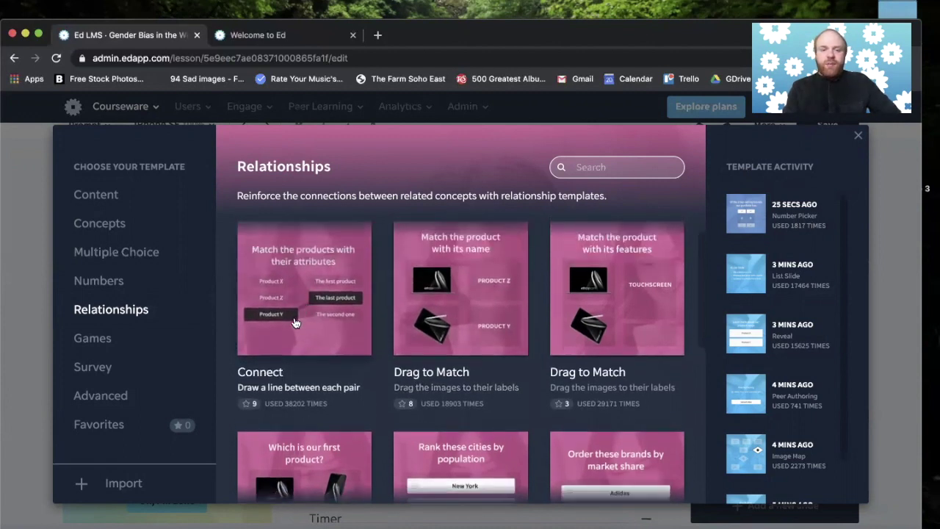
click(331, 296)
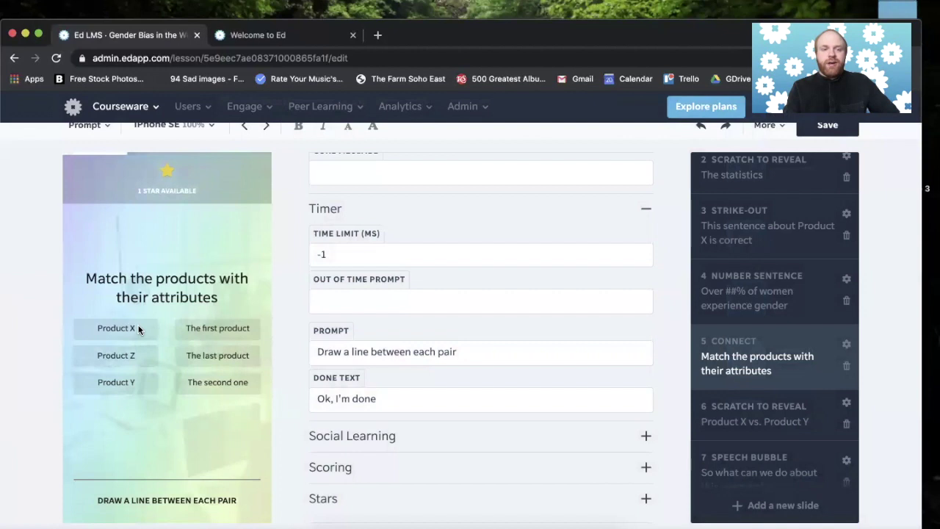
drag(152, 328, 217, 354)
drag(146, 359, 217, 328)
drag(159, 389, 217, 381)
Add the Drag to Match slide for matching products with their names and move the product images onto the labels in its preview
click(735, 512)
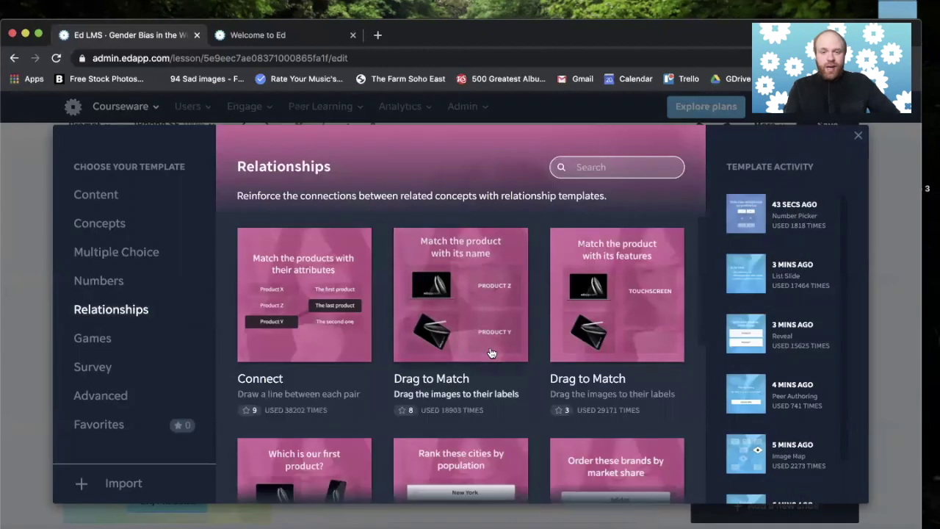
click(453, 315)
drag(117, 359, 217, 294)
drag(115, 294, 216, 429)
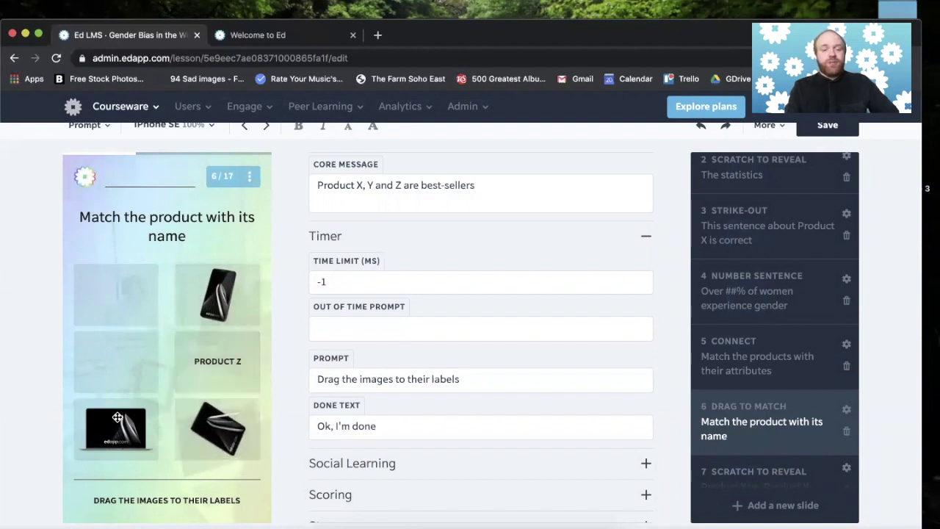
drag(116, 428, 213, 351)
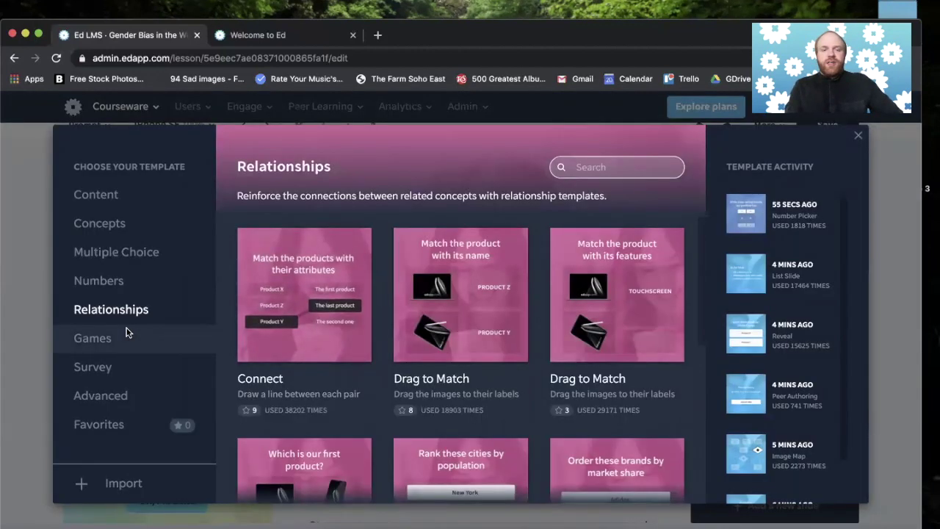
Browse the Games templates, from Find-a-word, Image/Word Match and Jeopardy through Letter Jumble and Memory to The Elevator Game and True or False
click(125, 335)
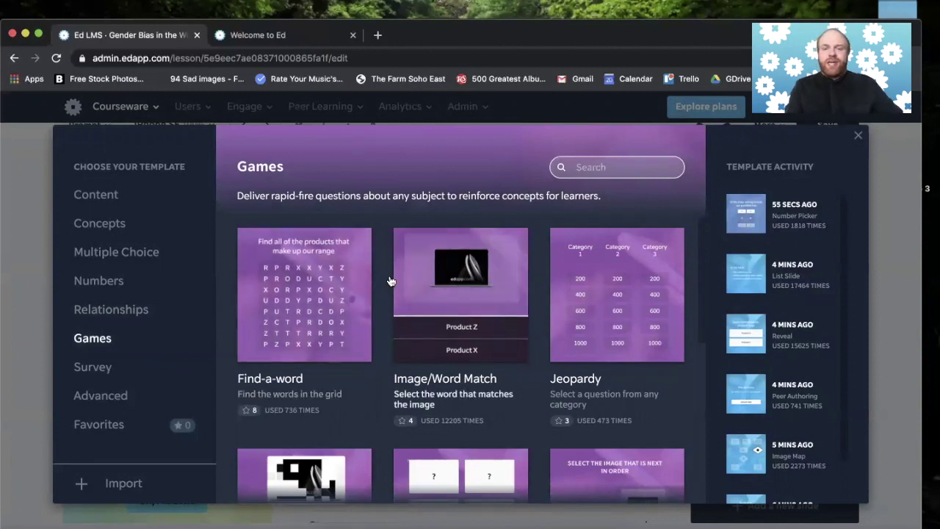
scroll(390, 281, down, 1)
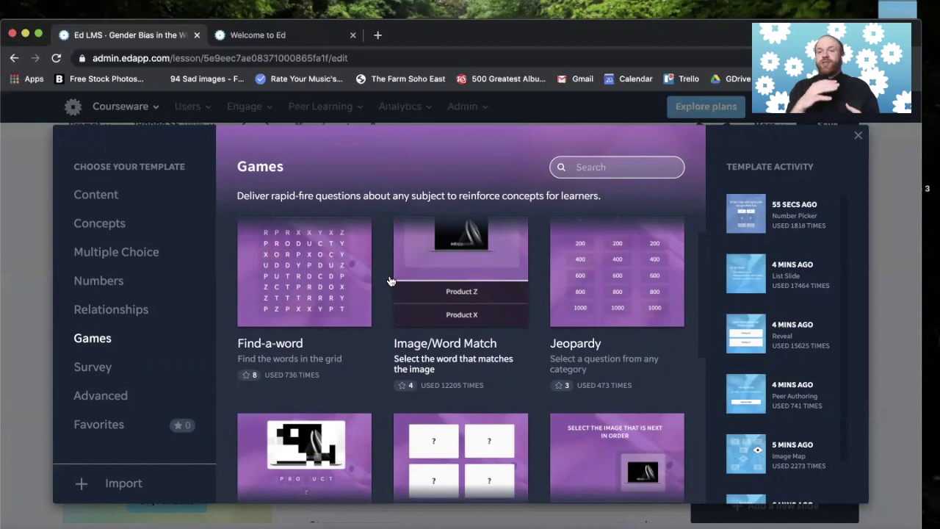
scroll(516, 323, down, 3)
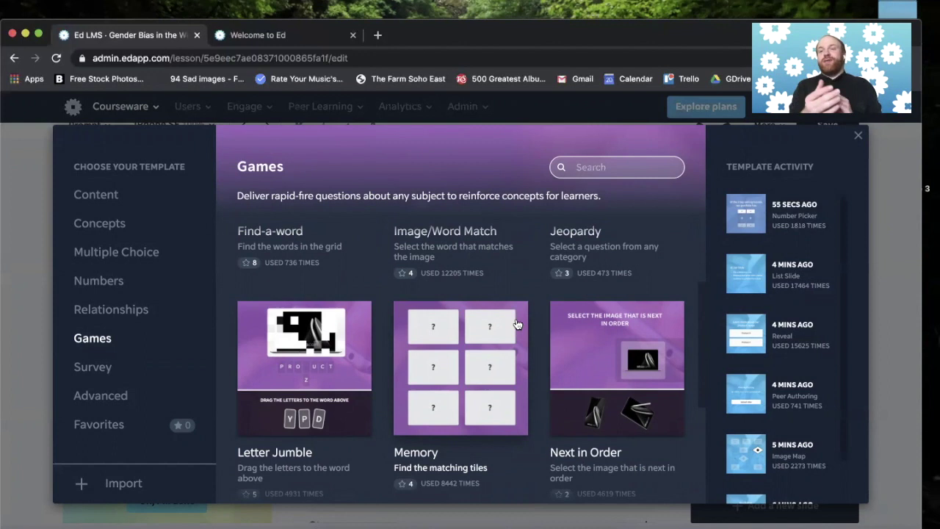
scroll(517, 324, down, 3)
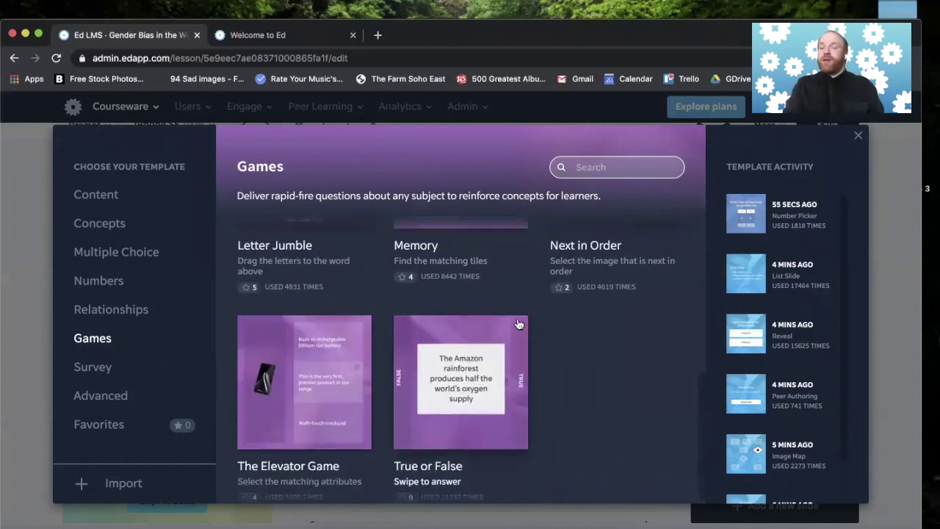
Open the True or False slide, try swiping the promotions statement to False and the environment statement to True, and review its settings
click(482, 390)
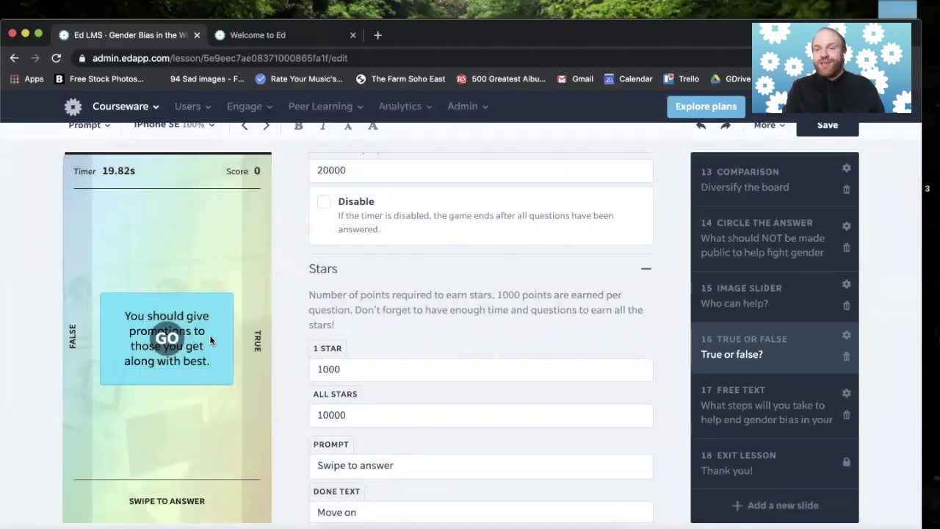
drag(208, 343, 85, 322)
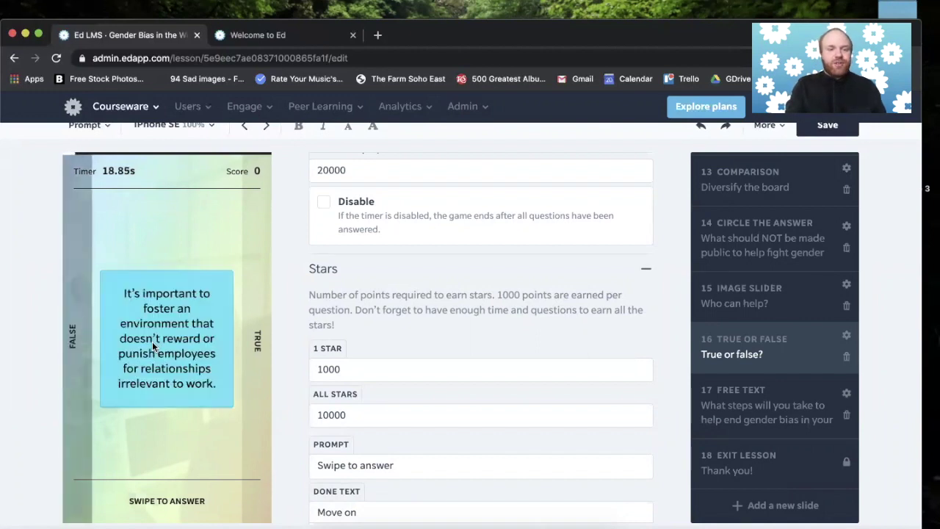
drag(183, 348, 224, 351)
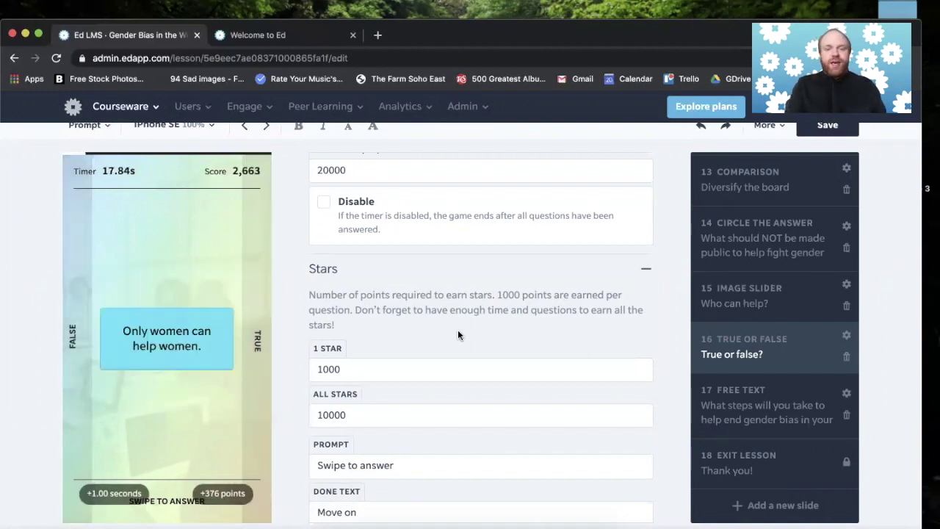
scroll(457, 329, down, 2)
scroll(457, 330, up, 10)
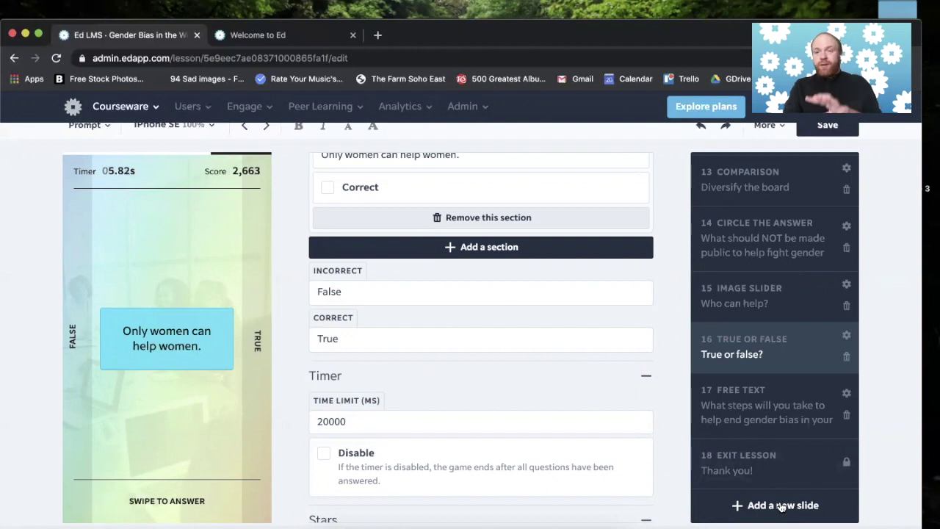
Add a Memory slide from the Games templates to the lesson
click(781, 506)
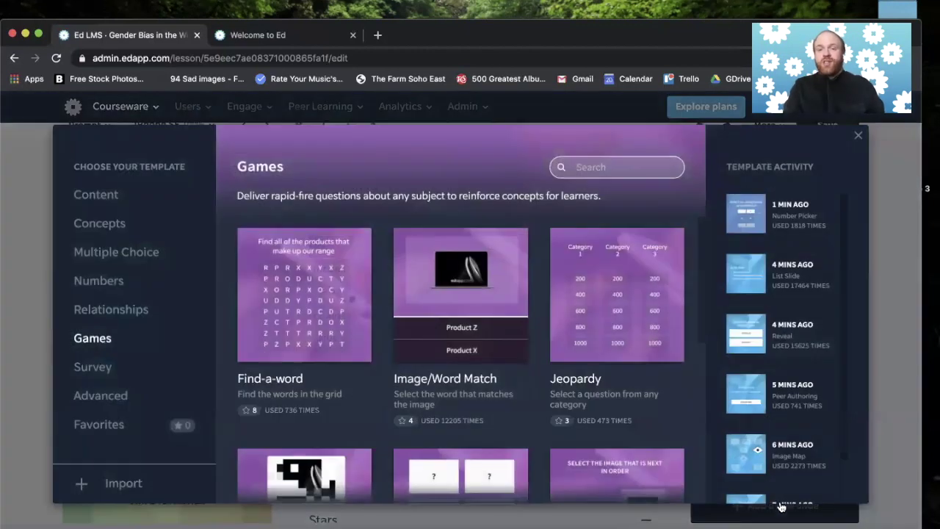
scroll(589, 375, down, 1)
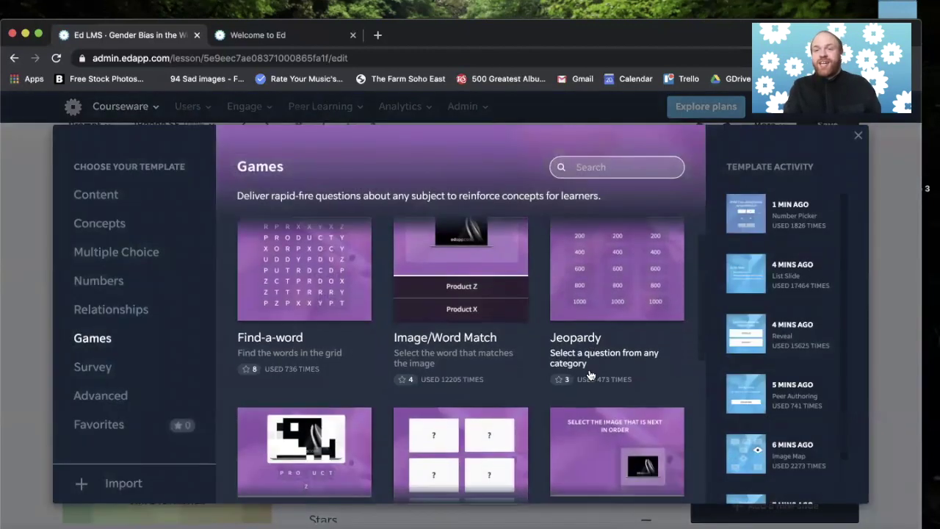
scroll(590, 376, down, 1)
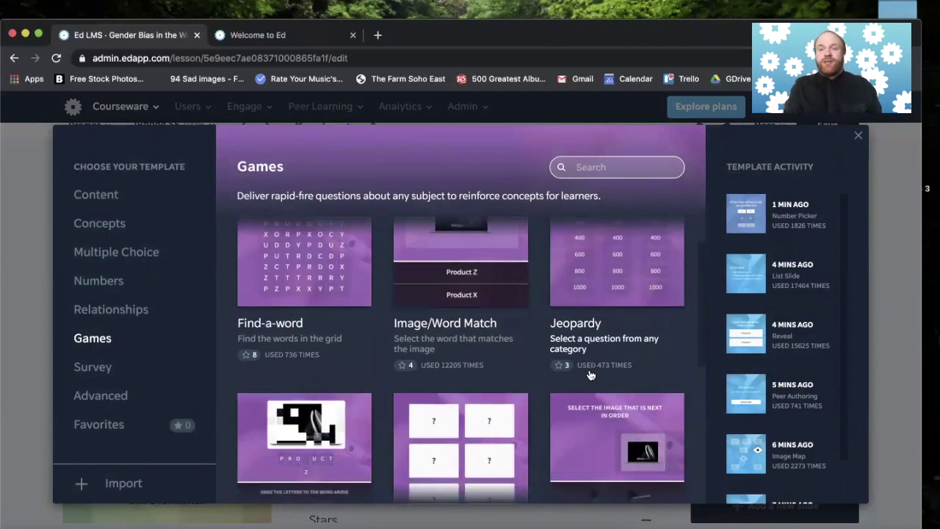
scroll(590, 375, down, 3)
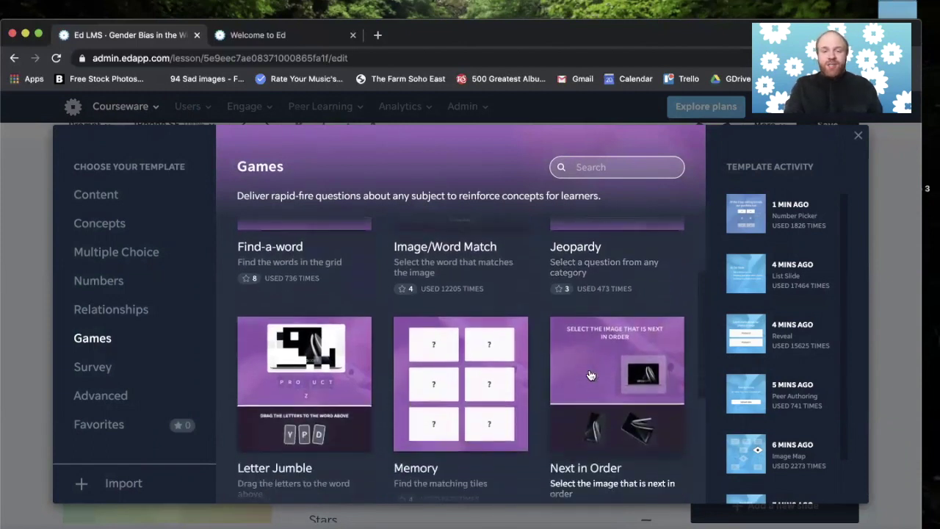
scroll(590, 375, down, 1)
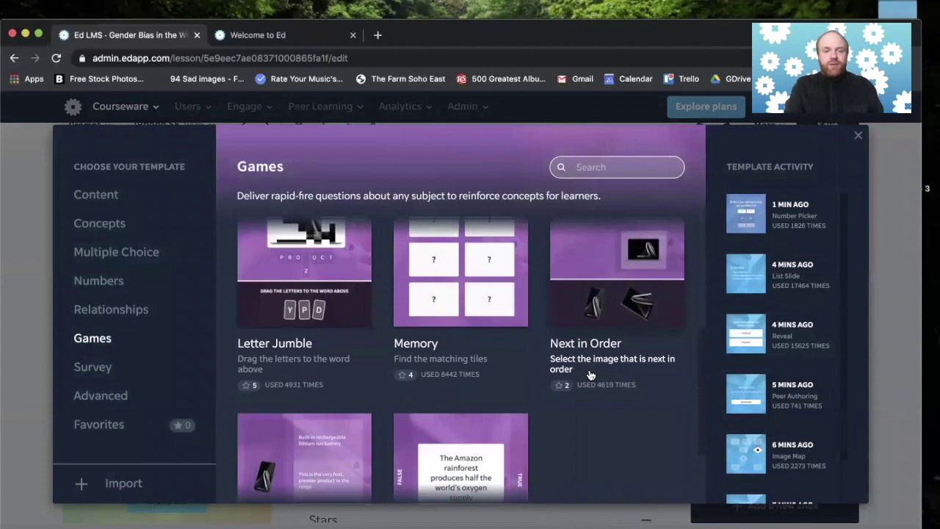
scroll(529, 371, up, 2)
click(469, 364)
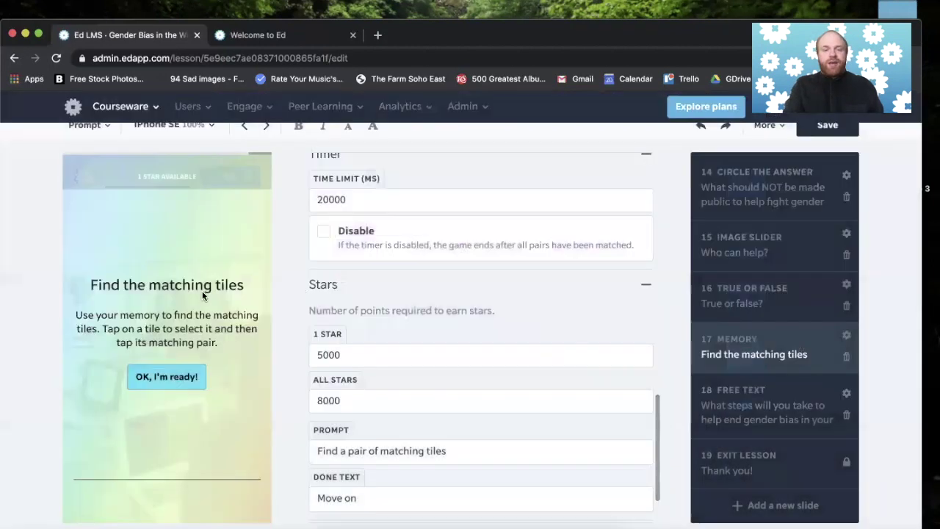
Start the Memory game in the preview and turn over tiles to match Pig with Pink
click(169, 376)
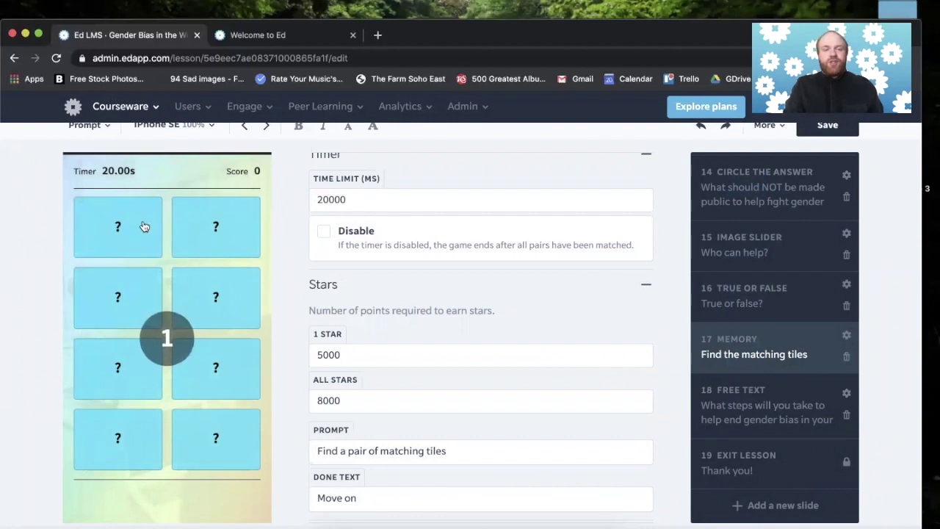
click(143, 229)
click(140, 296)
click(203, 295)
click(147, 367)
click(203, 375)
click(137, 415)
click(150, 360)
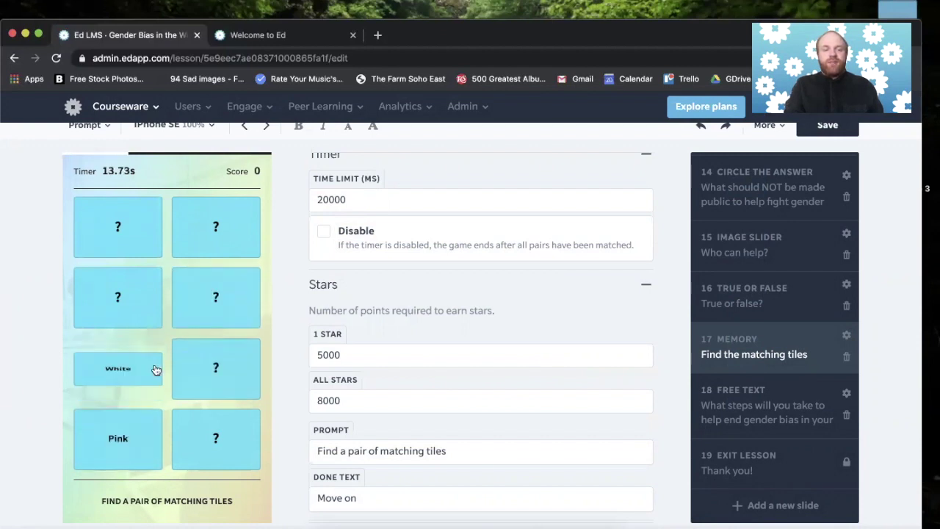
click(230, 301)
click(136, 420)
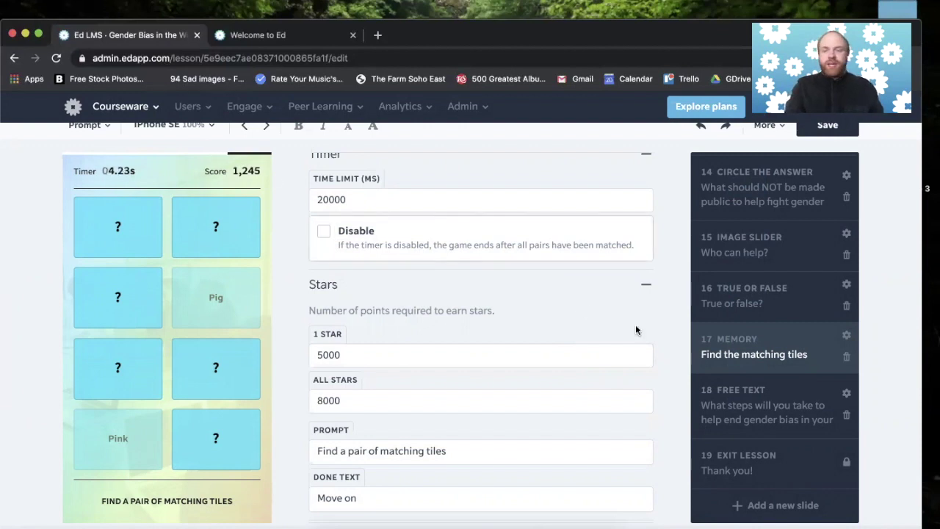
Browse the Games templates again and examine the Survey templates, from Free text and Multiple Choice to Quadrant and Slider
click(782, 504)
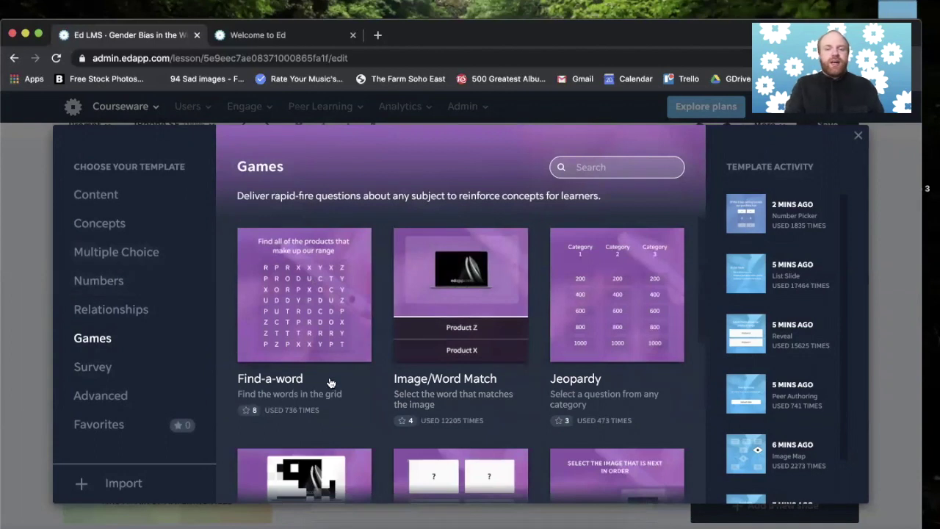
scroll(330, 383, down, 1)
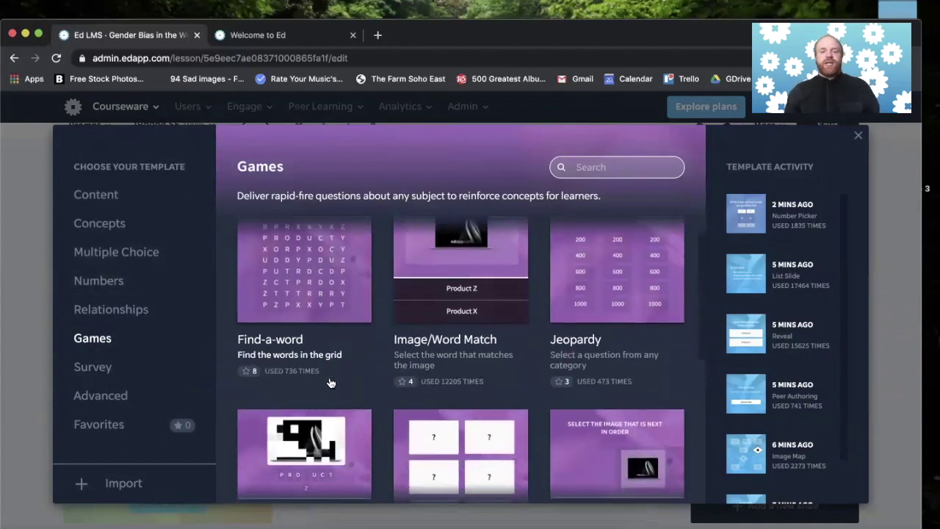
scroll(330, 383, up, 1)
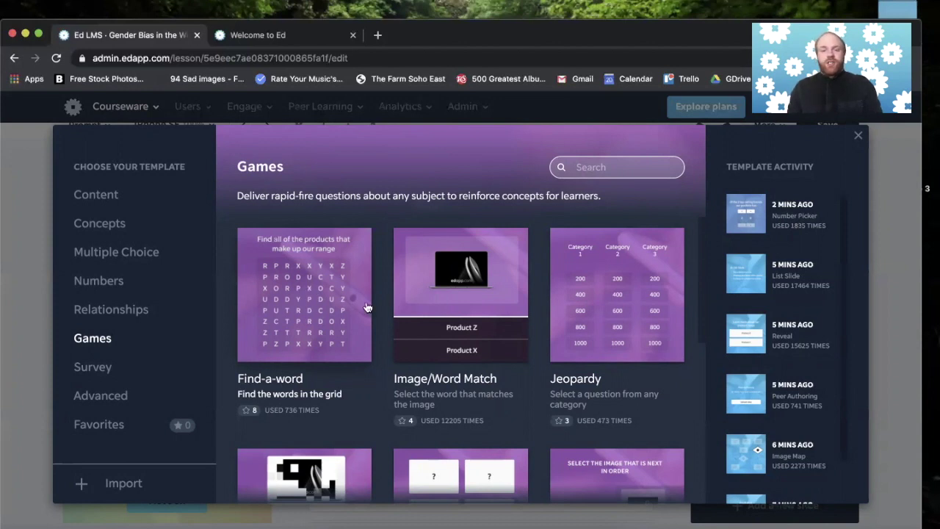
scroll(309, 392, down, 2)
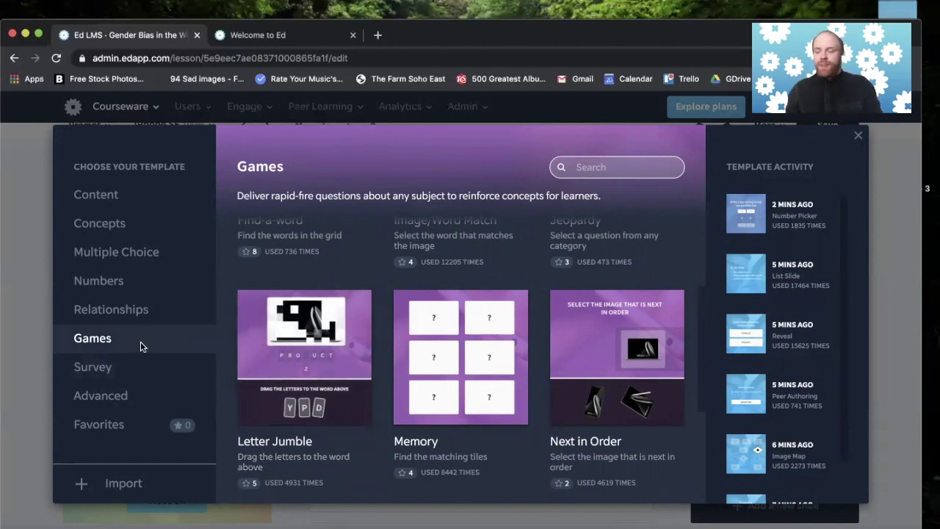
click(118, 368)
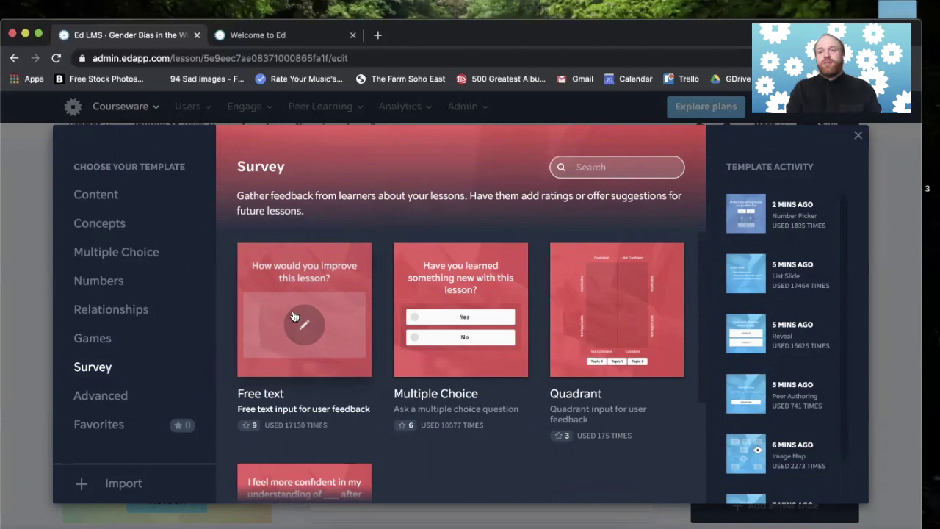
scroll(293, 316, down, 4)
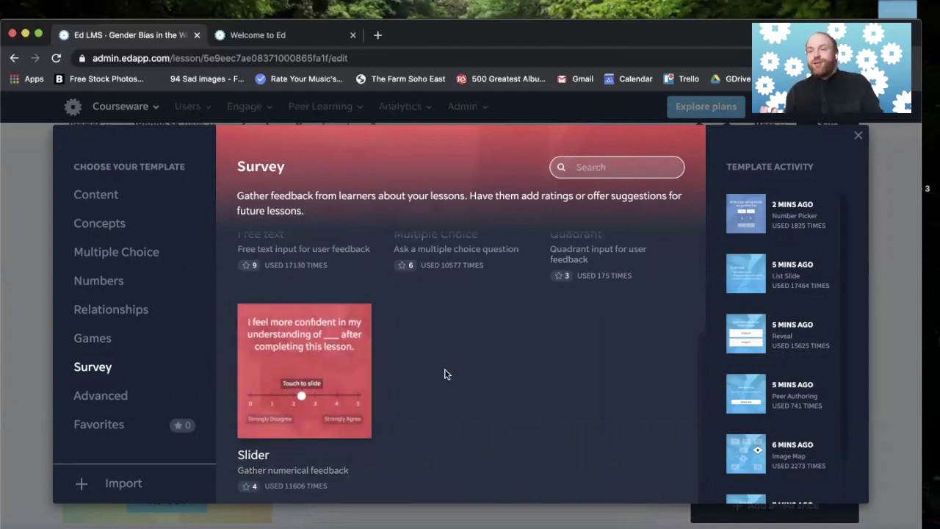
scroll(444, 374, up, 2)
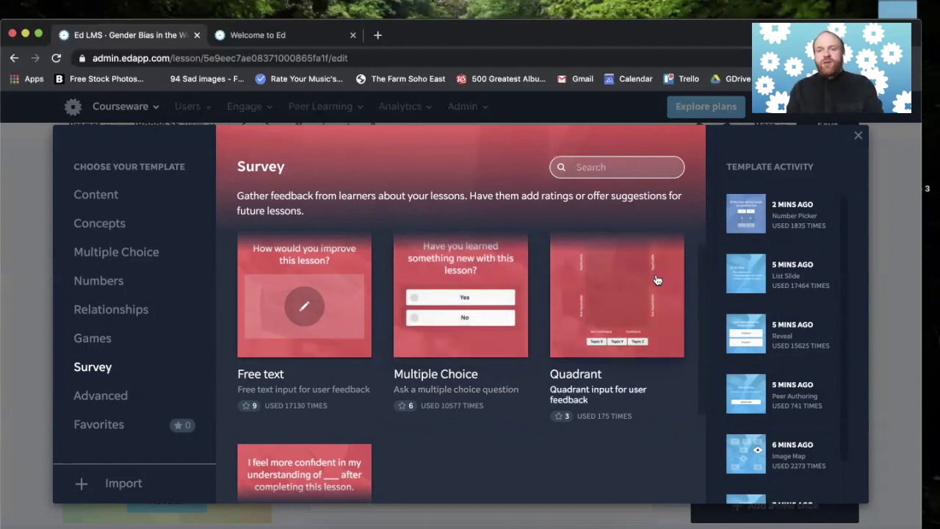
scroll(657, 280, up, 1)
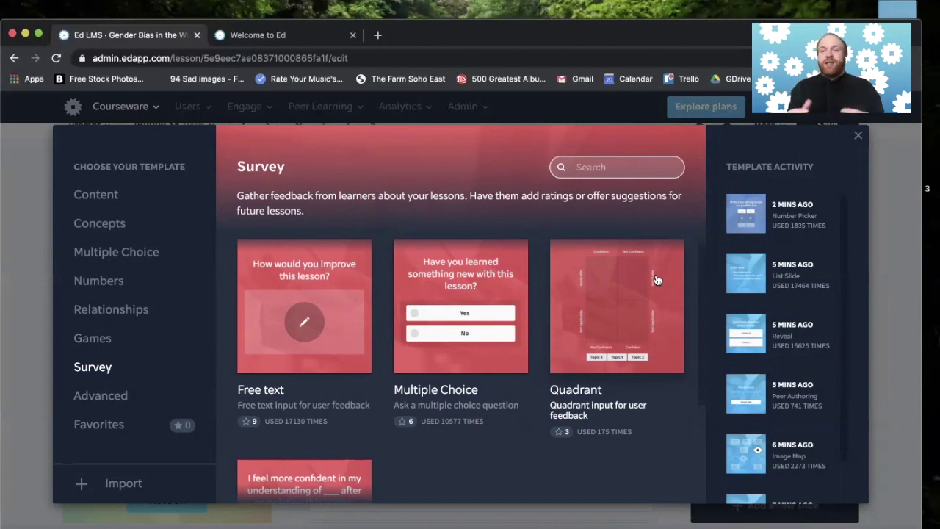
Look through the Advanced templates from AICC to SCORM and view the Favorites library
click(118, 395)
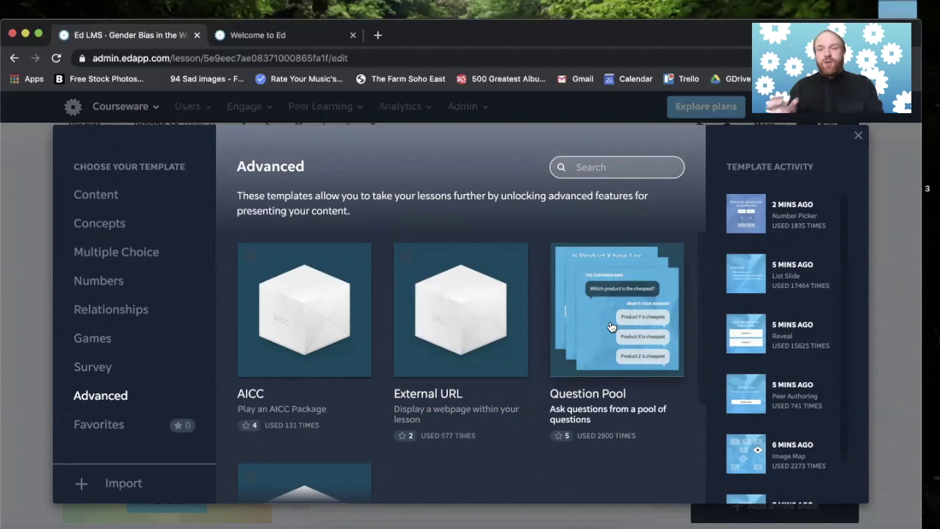
scroll(610, 326, down, 3)
scroll(245, 409, down, 2)
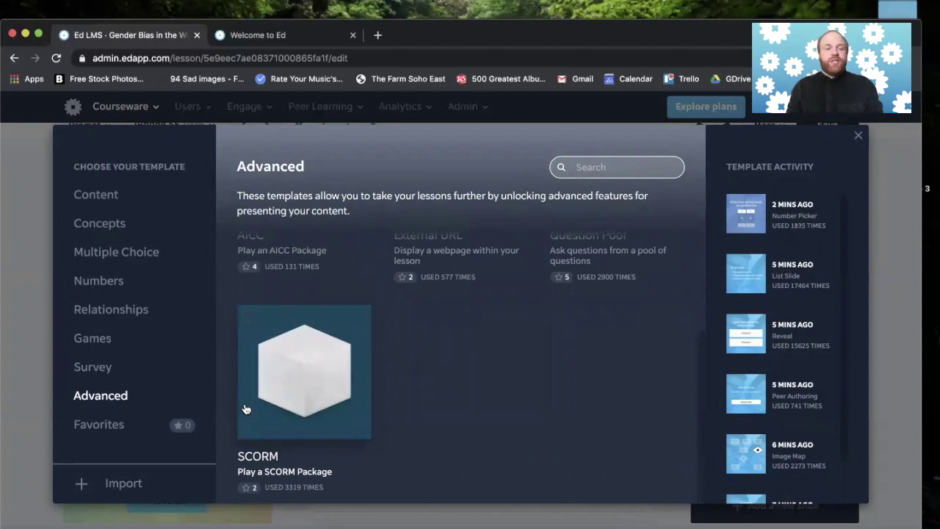
click(99, 425)
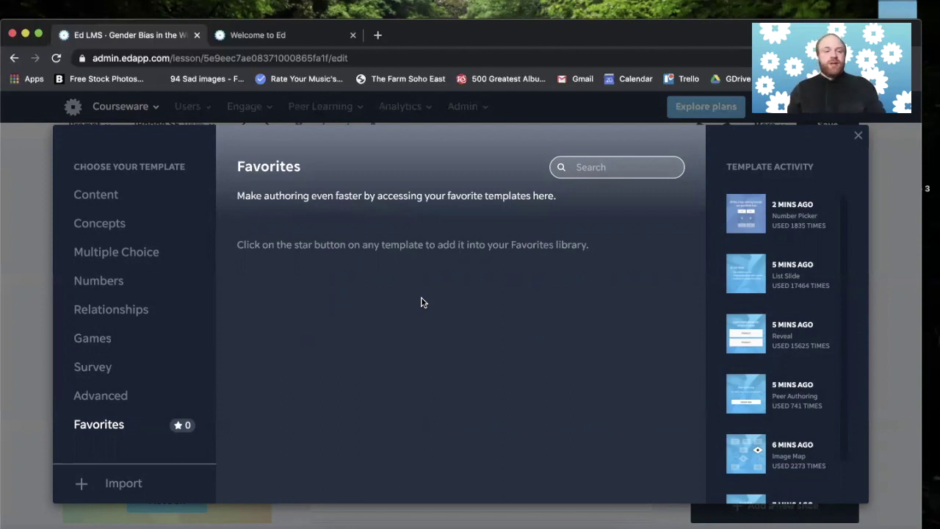
Preview The Privacy Rule lesson as a source for importing slides and leave the template picker without inserting any
click(123, 485)
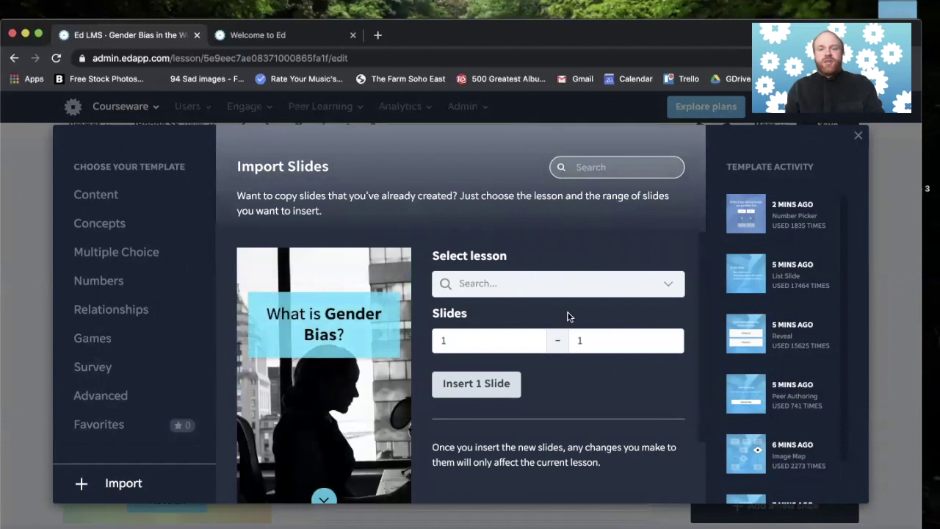
click(636, 283)
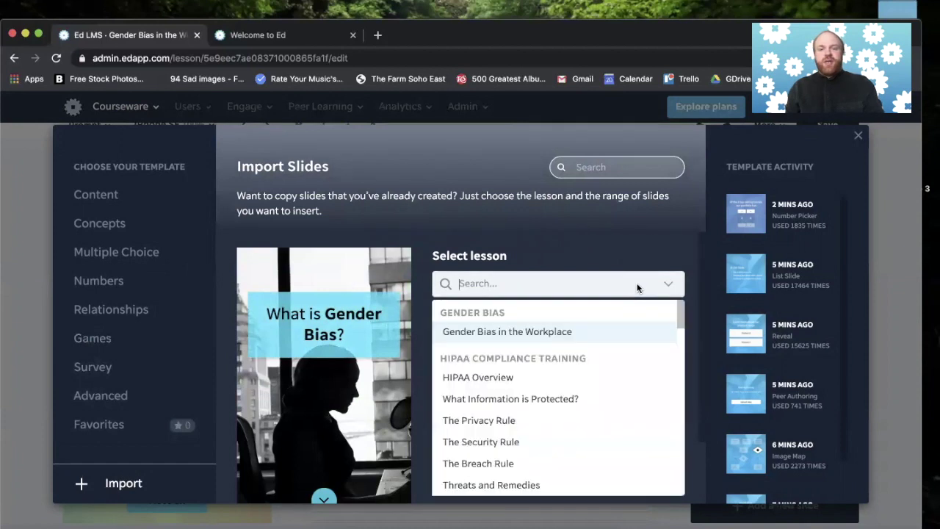
click(564, 418)
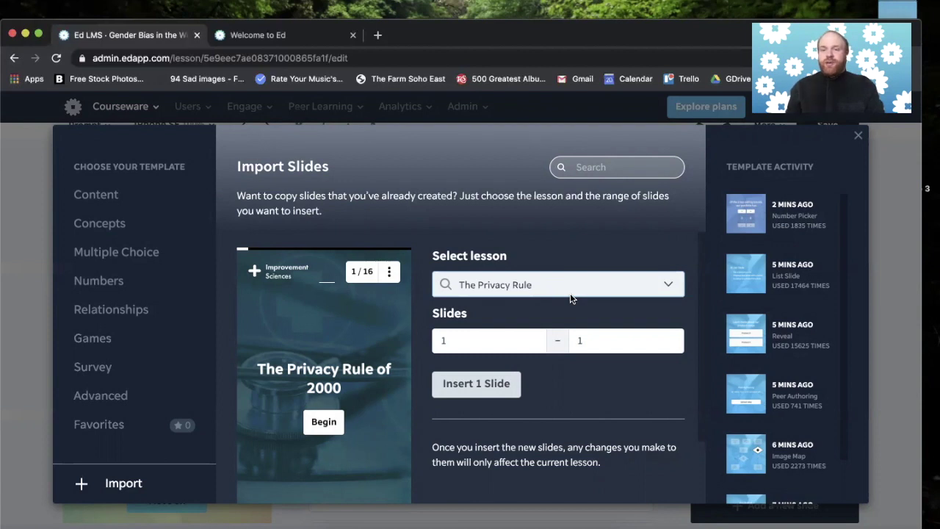
key(Escape)
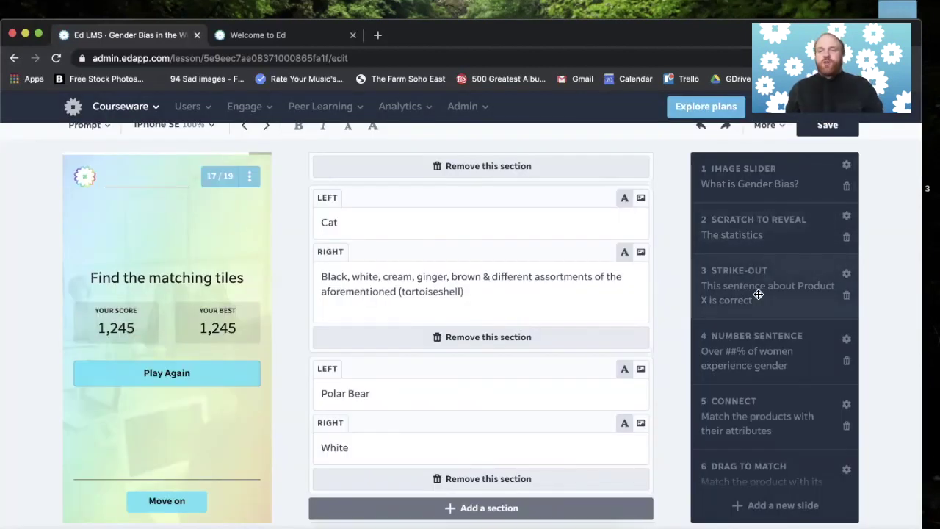